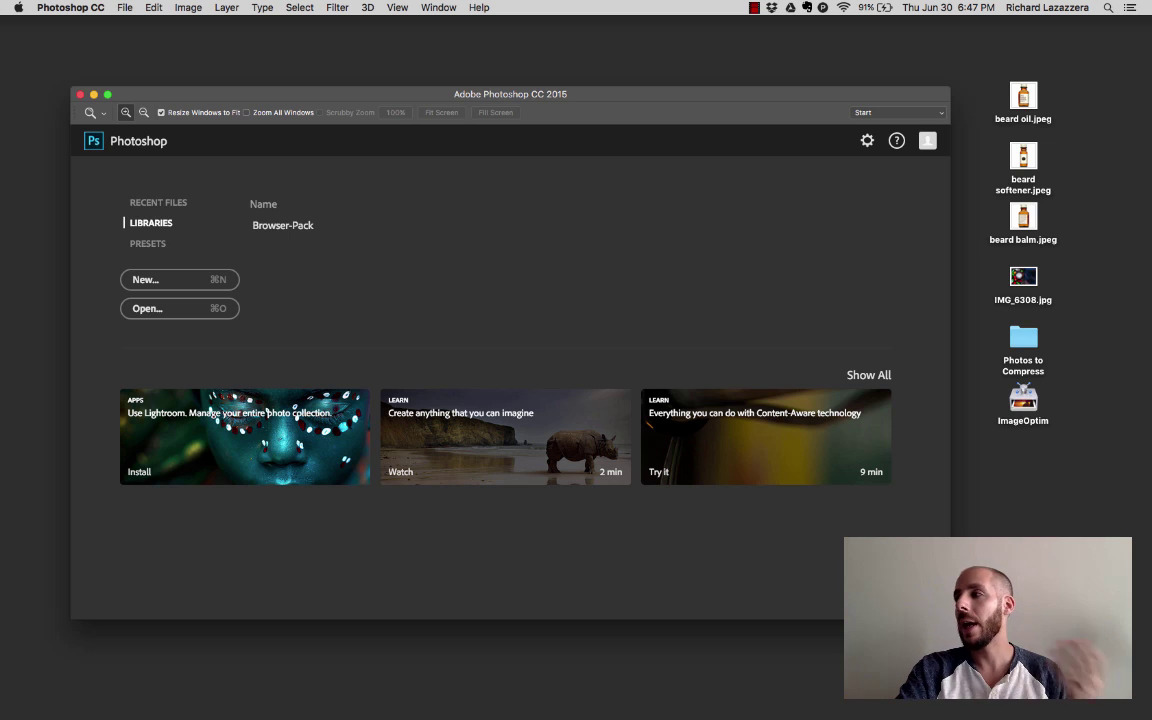
Select the IMG_6308.jpg photo on the desktop
left_click(1036, 279)
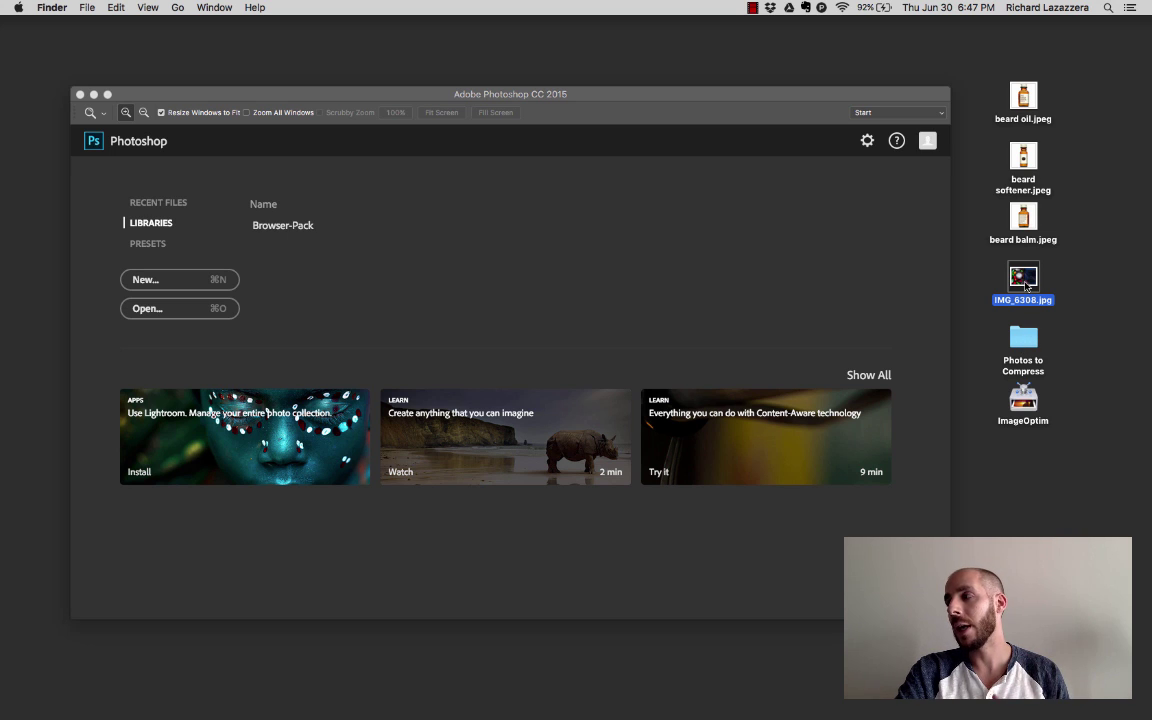
Open Get Info for IMG_6308.jpg and check its 5184 × 3456 size and 14.6 MB
right_click(1025, 286)
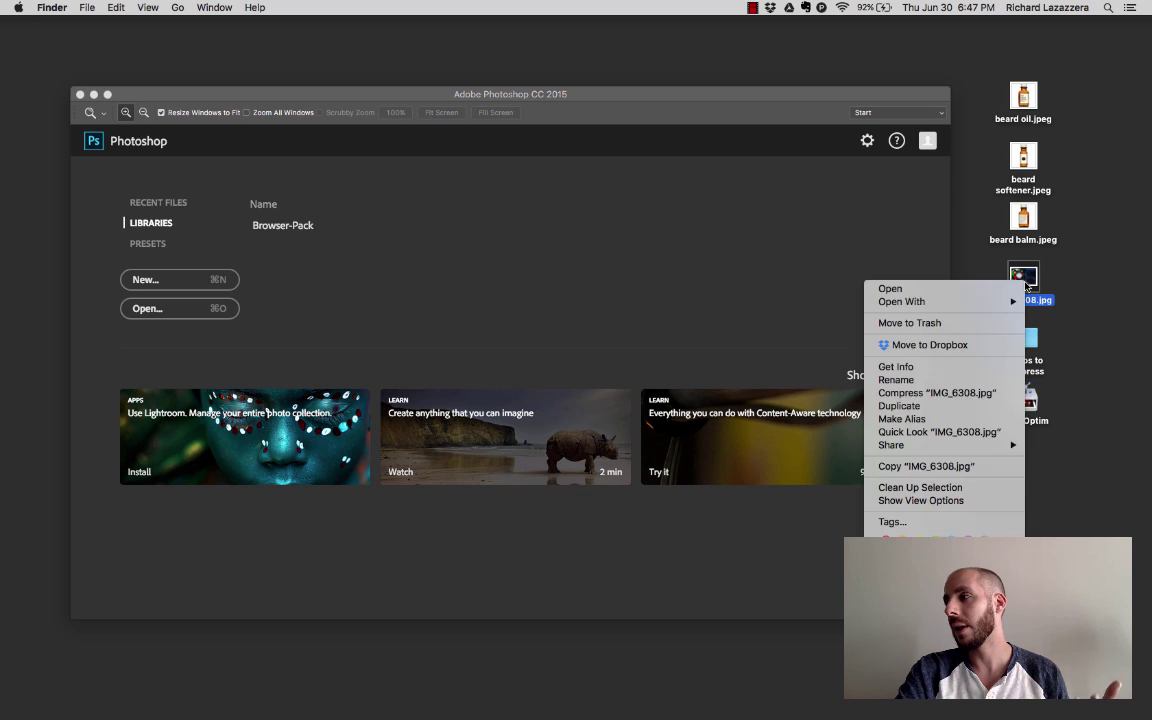
left_click(952, 370)
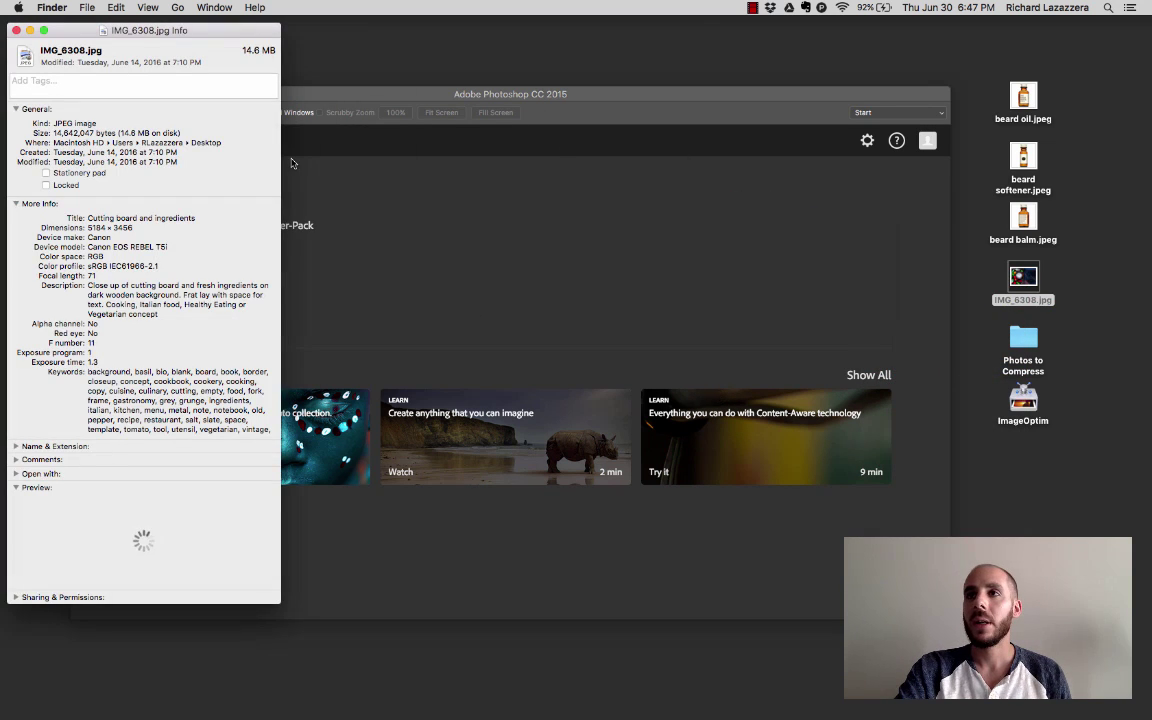
left_click_drag(214, 36, 631, 49)
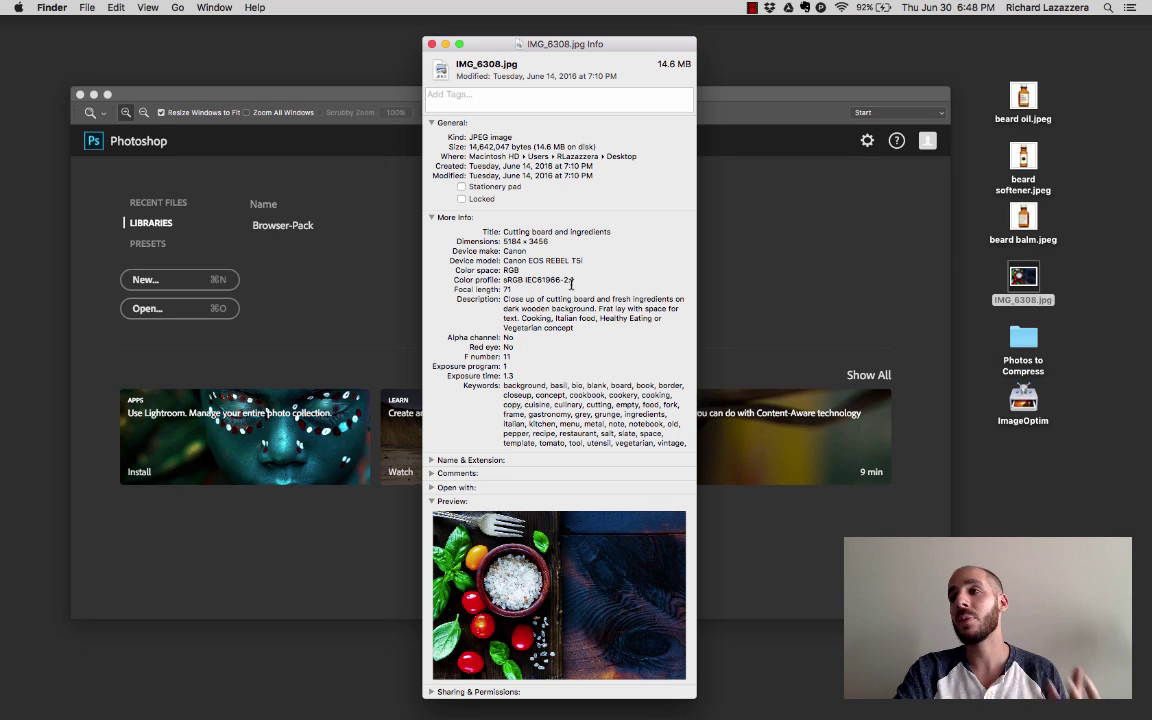
triple_click(519, 241)
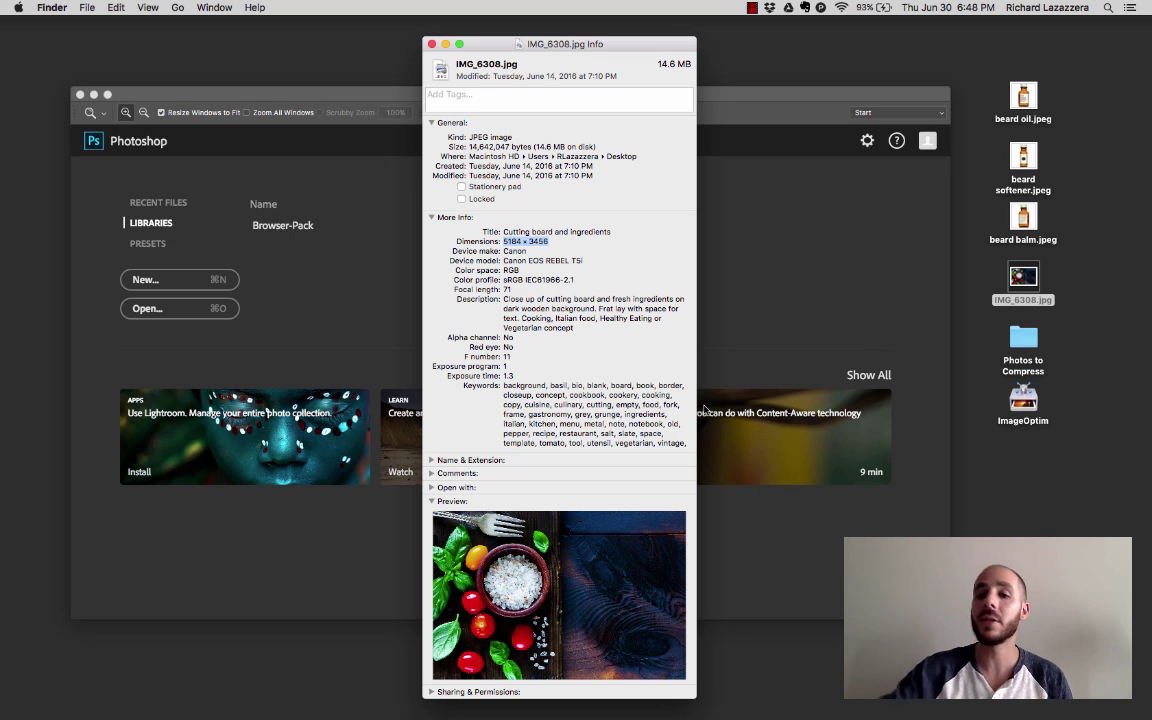
Open IMG_6308.jpg in Photoshop and zoom in on the wood grain, then back out
left_click(431, 44)
left_click_drag(1023, 277, 545, 268)
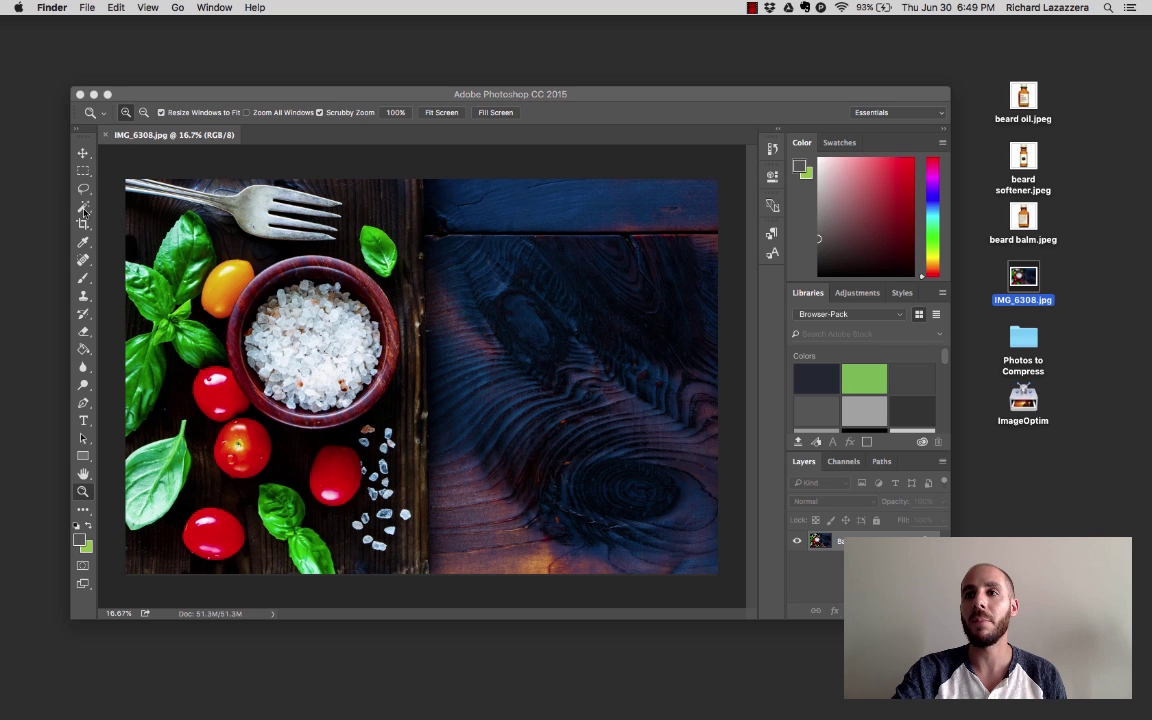
left_click(427, 455)
left_click_drag(427, 455, 431, 430)
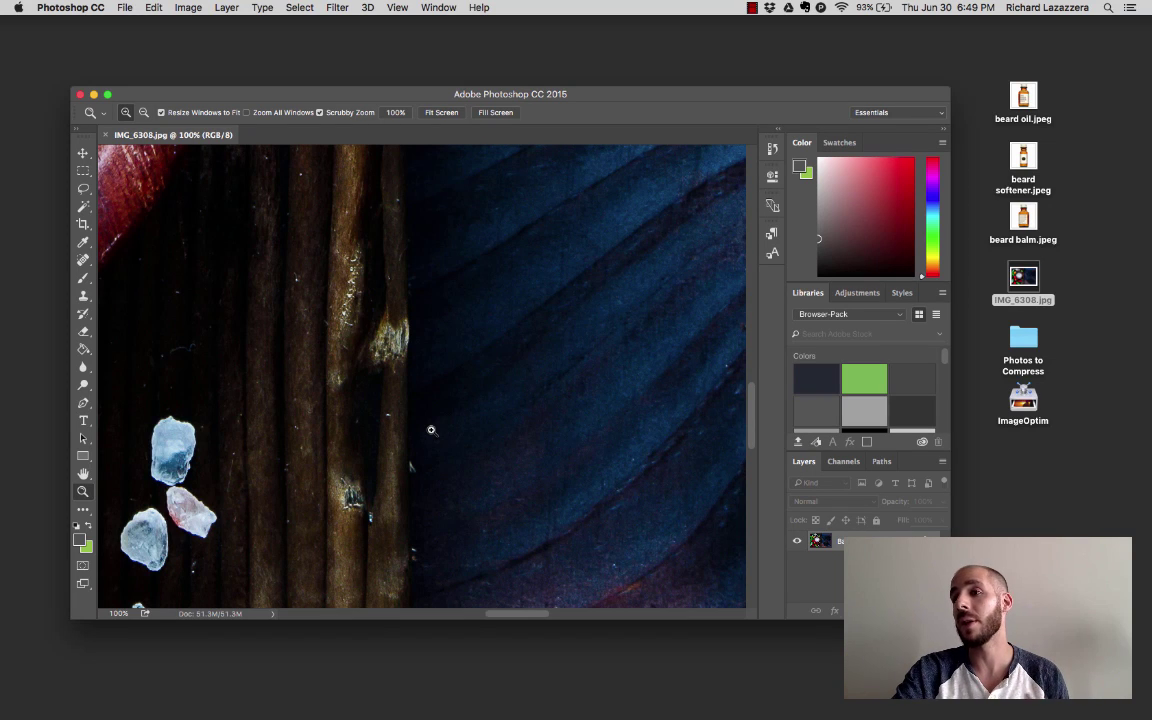
left_click_drag(431, 430, 431, 430)
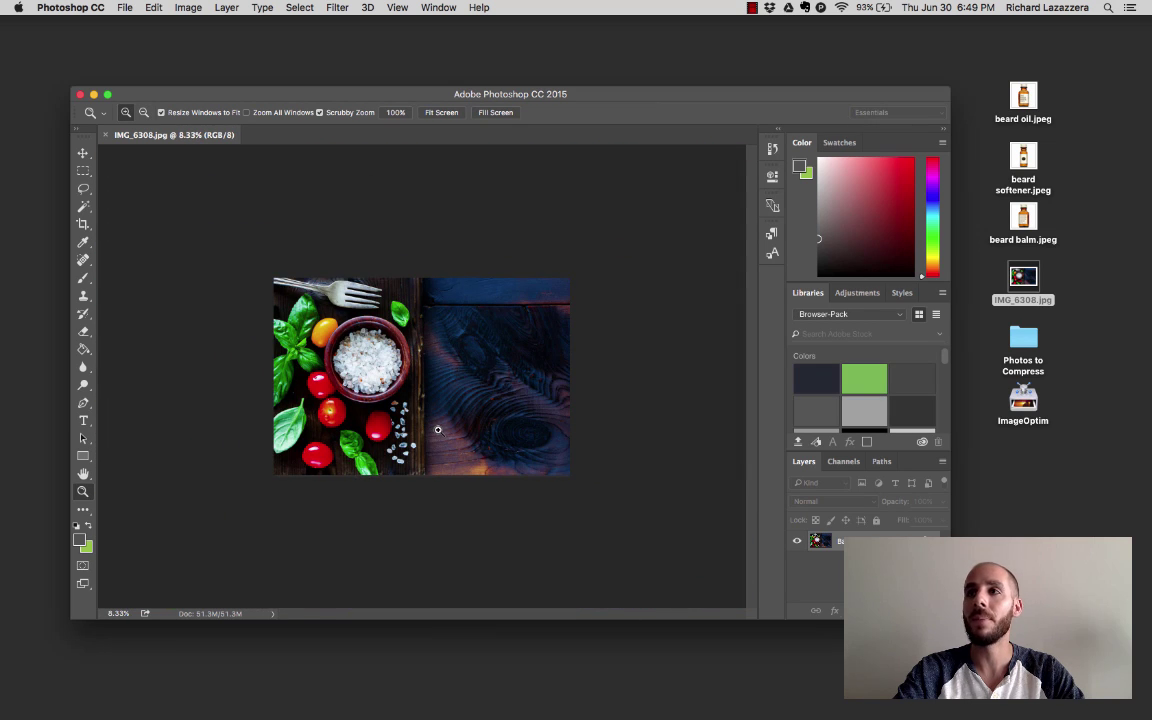
left_click(436, 428)
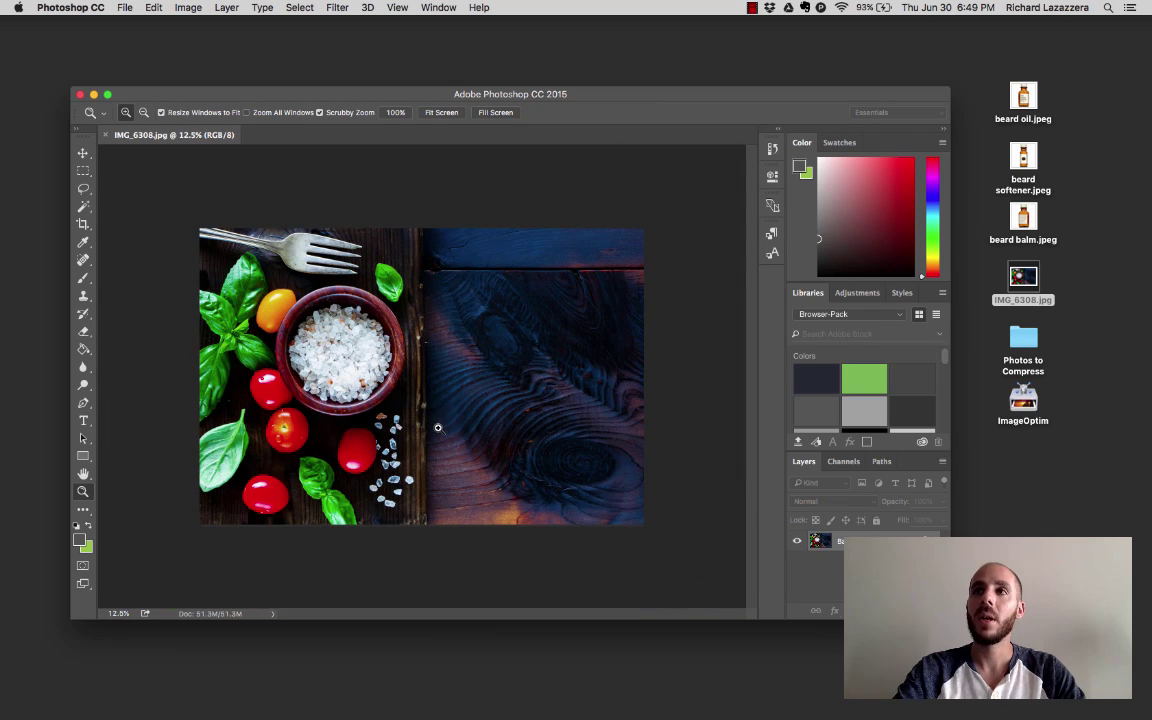
In Image Size, set the width to 1800 pixels so the height follows to 1200
left_click(198, 9)
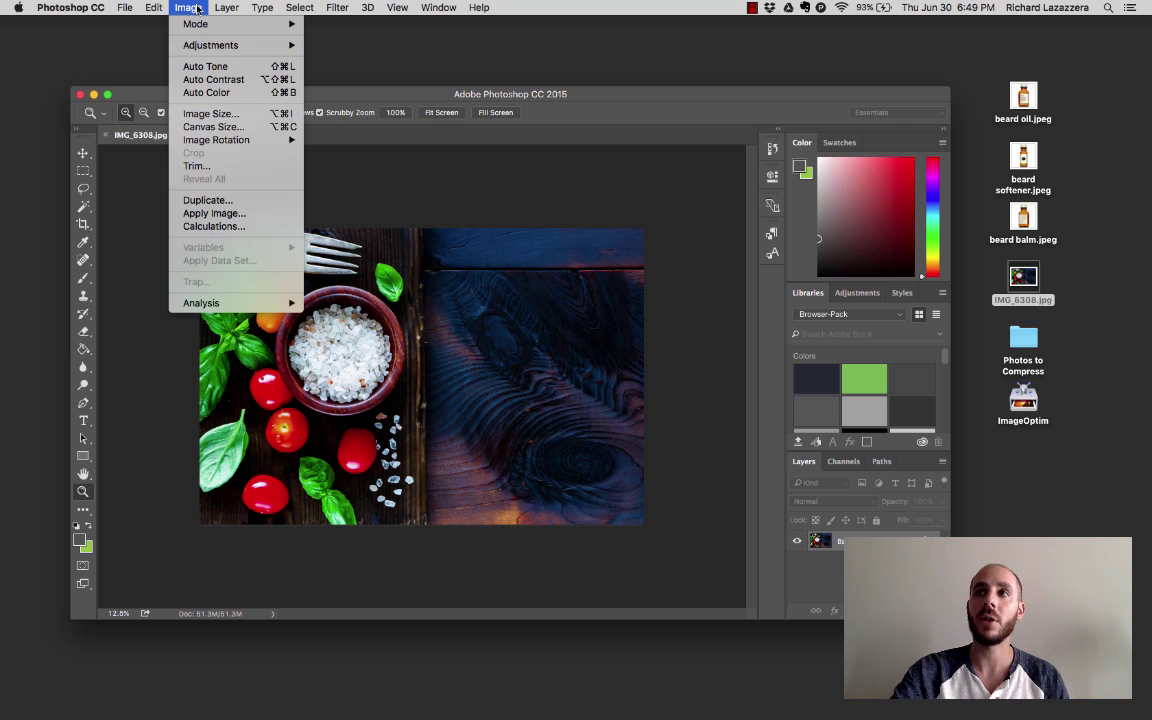
left_click(205, 113)
key("h")
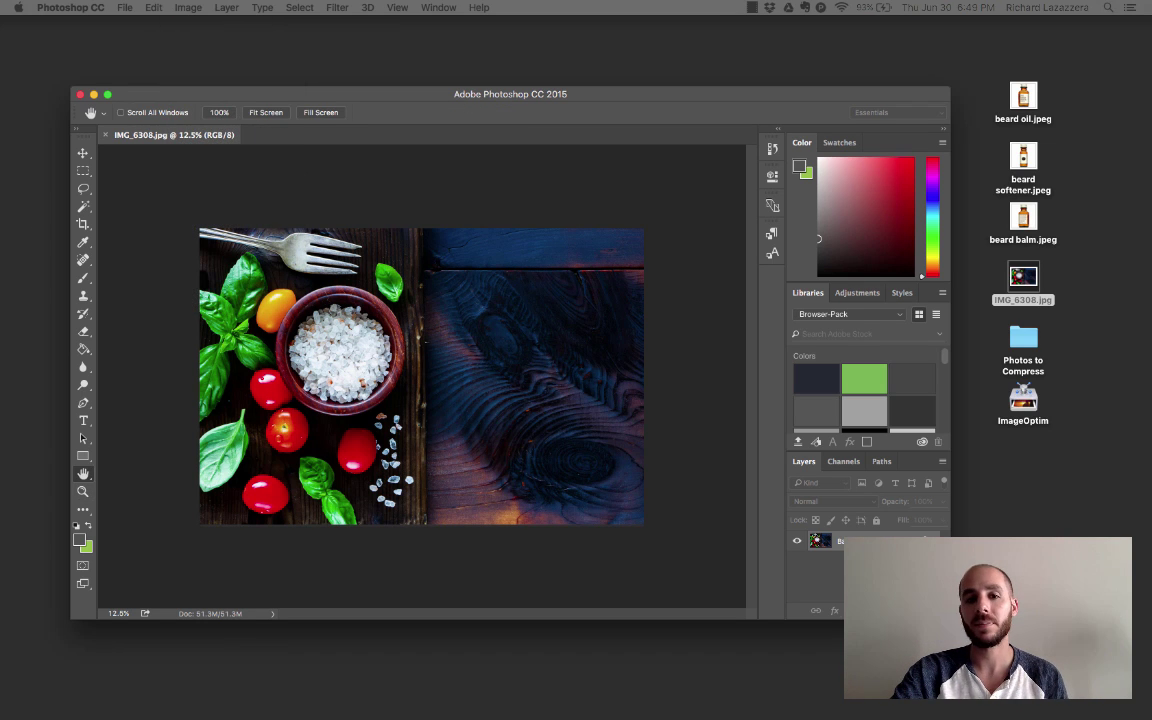
left_click_drag(381, 104, 592, 244)
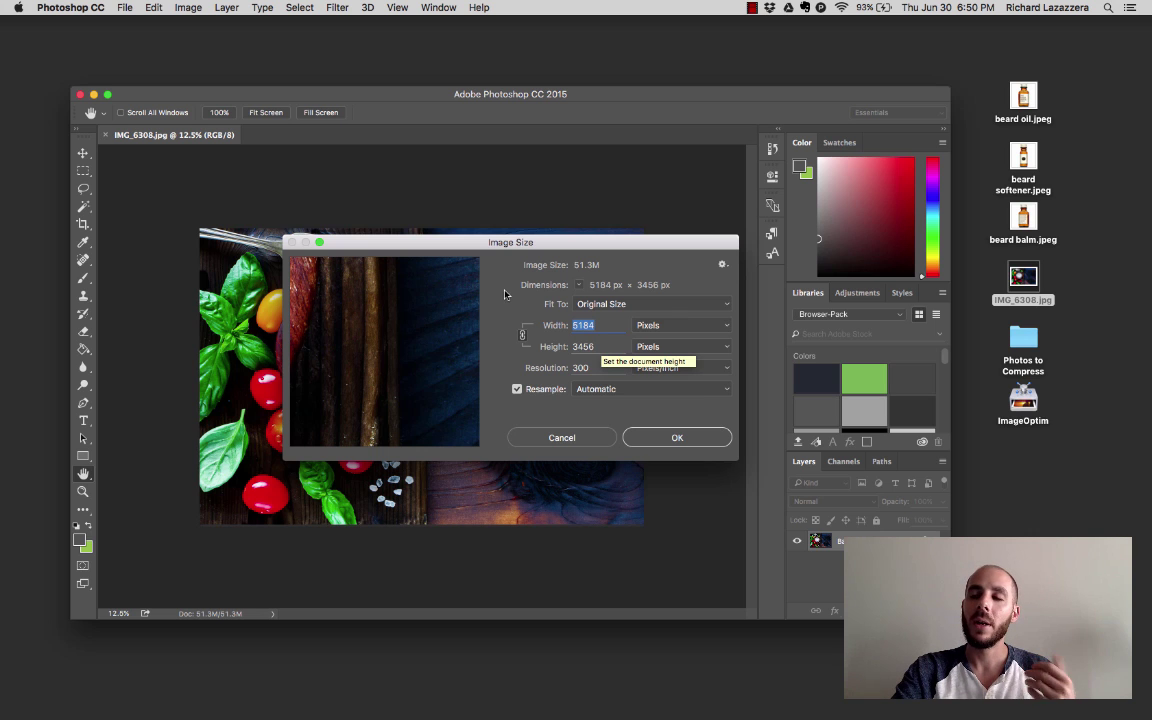
left_click_drag(473, 242, 529, 345)
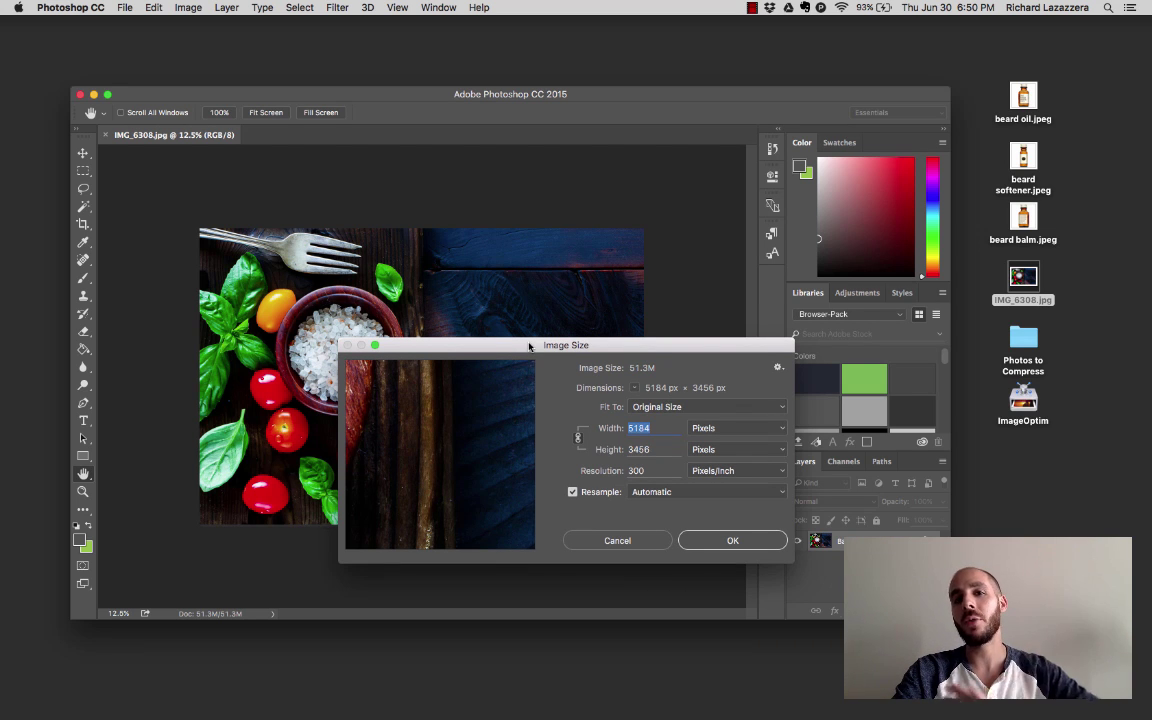
left_click_drag(529, 345, 529, 346)
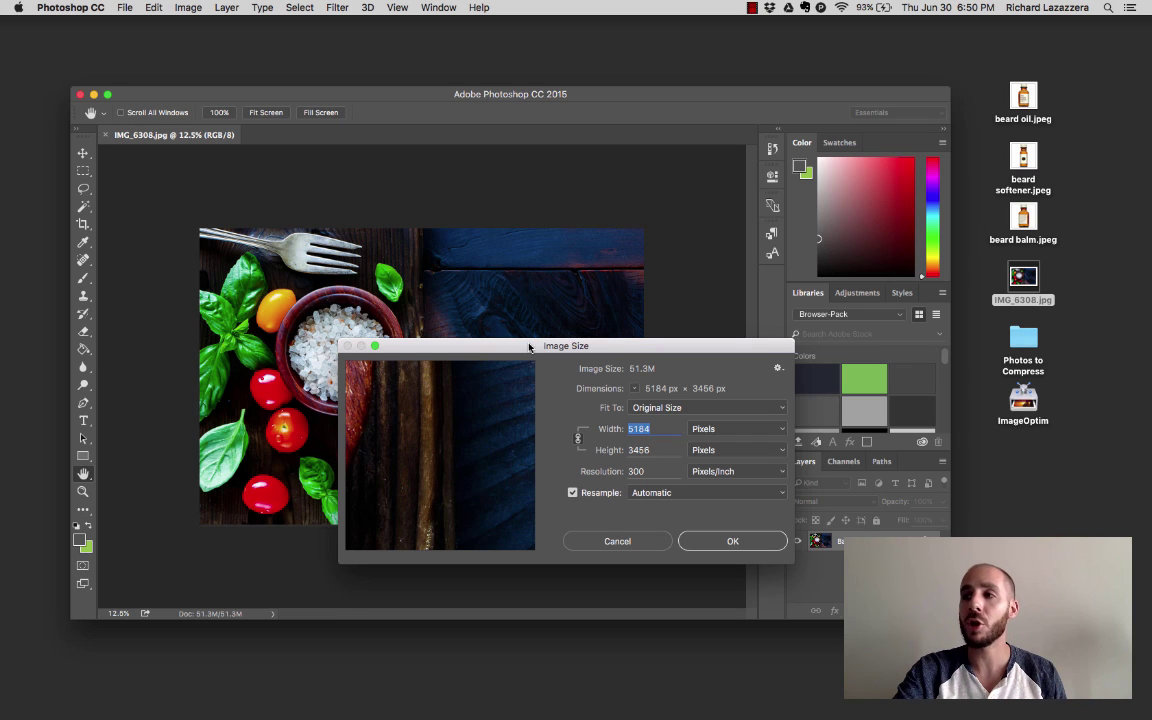
left_click_drag(529, 346, 476, 291)
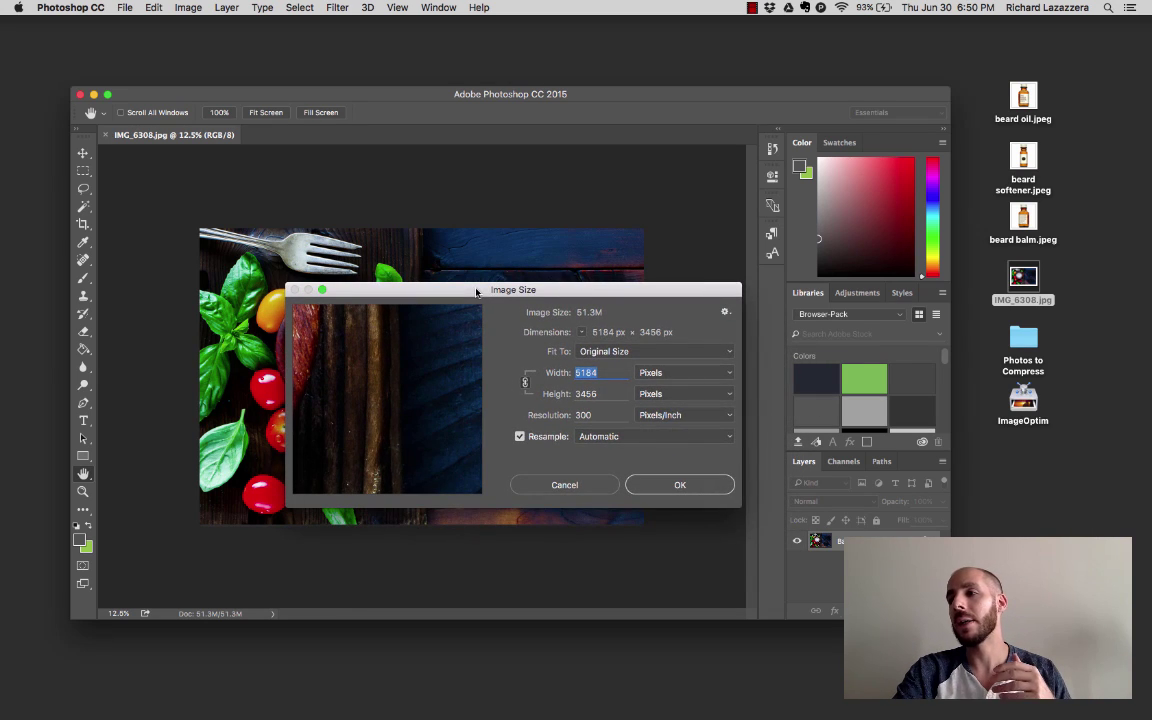
left_click(610, 374)
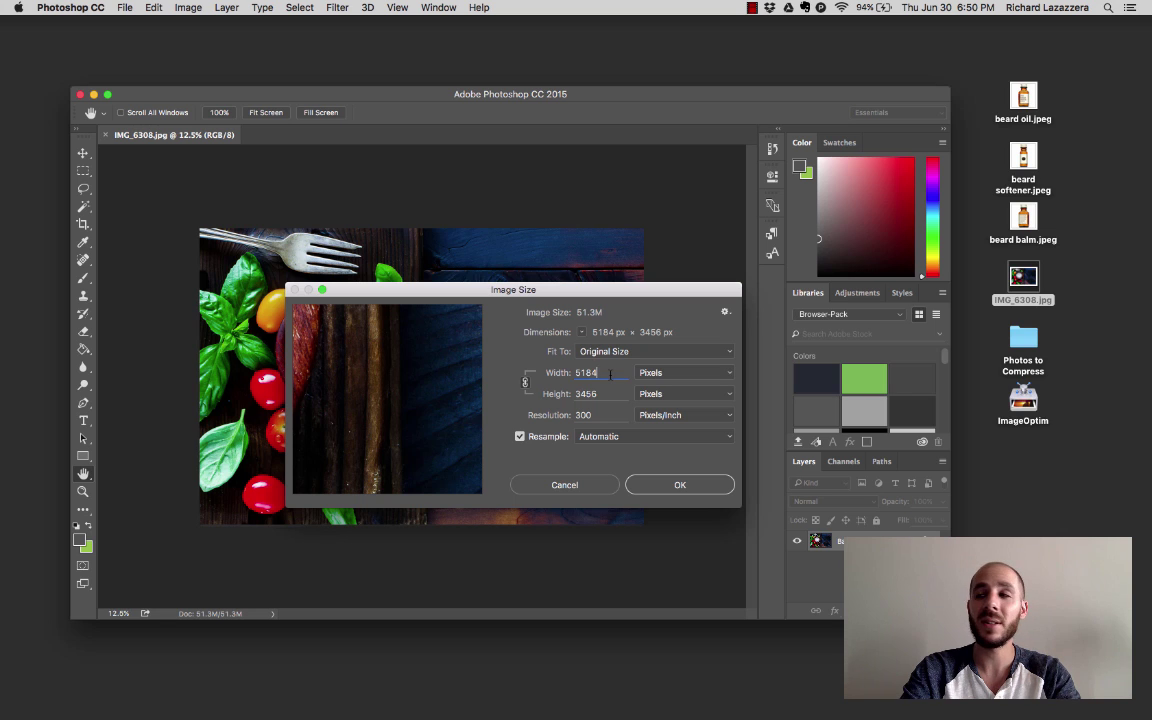
key("BackSpace")
key("BackSpace")
key("BackSpace")
key("BackSpace")
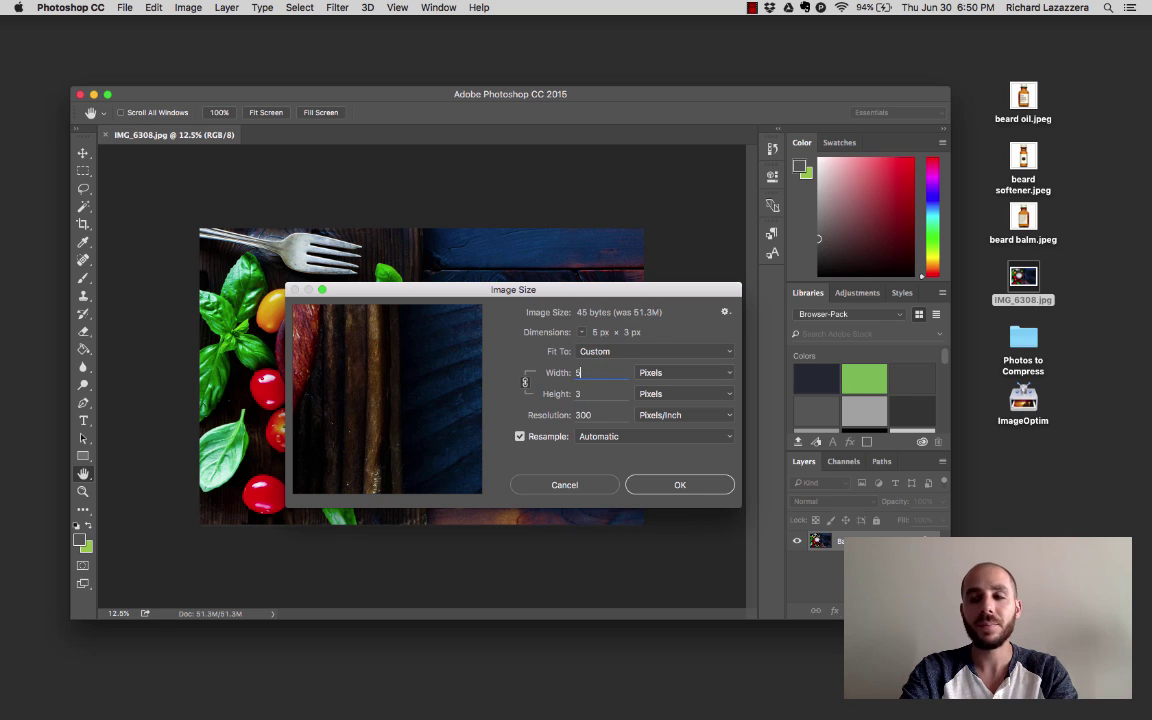
type("18")
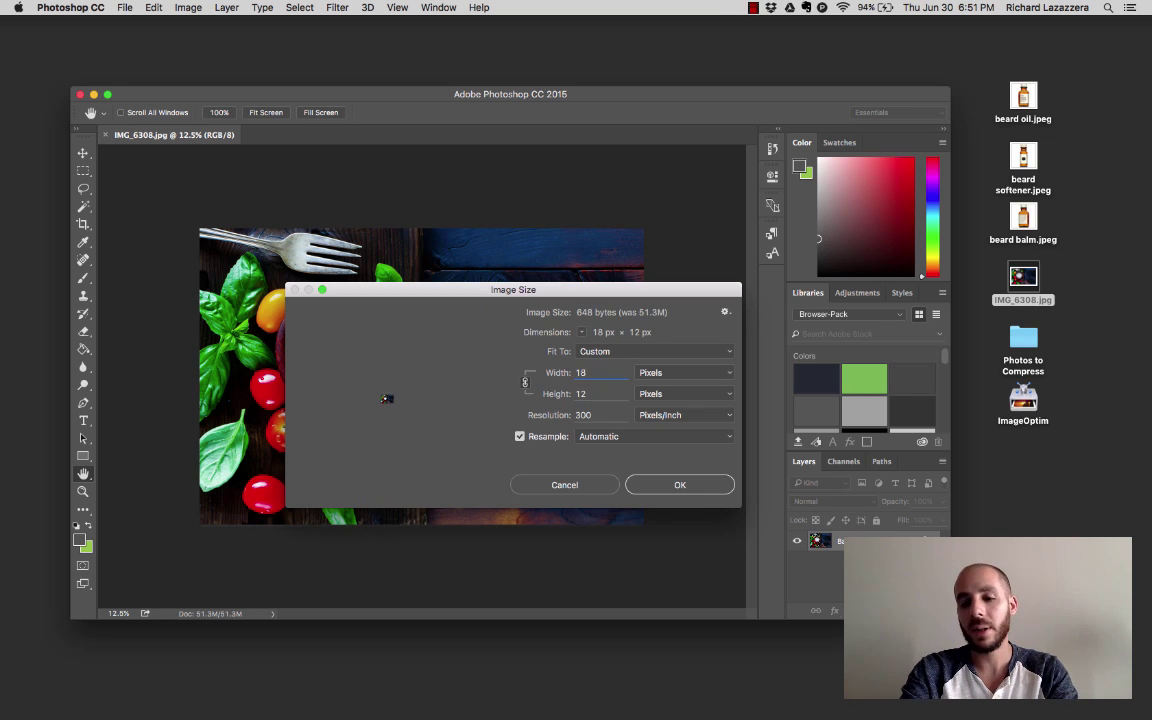
type("00")
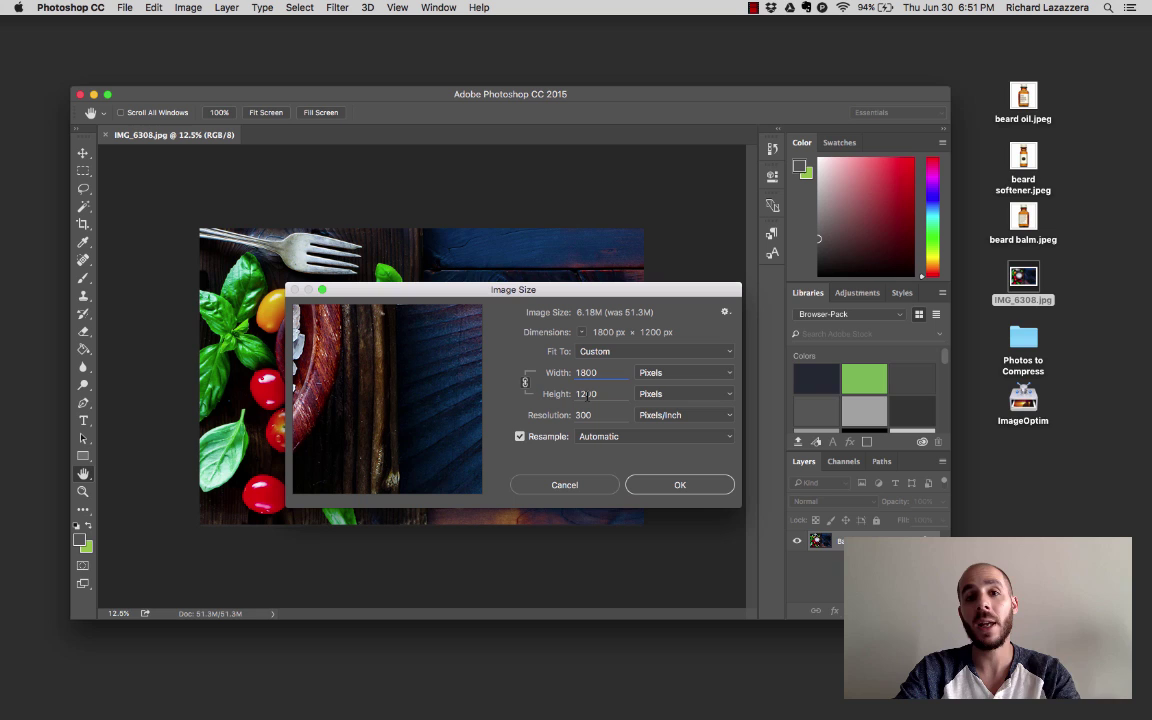
left_click(680, 485)
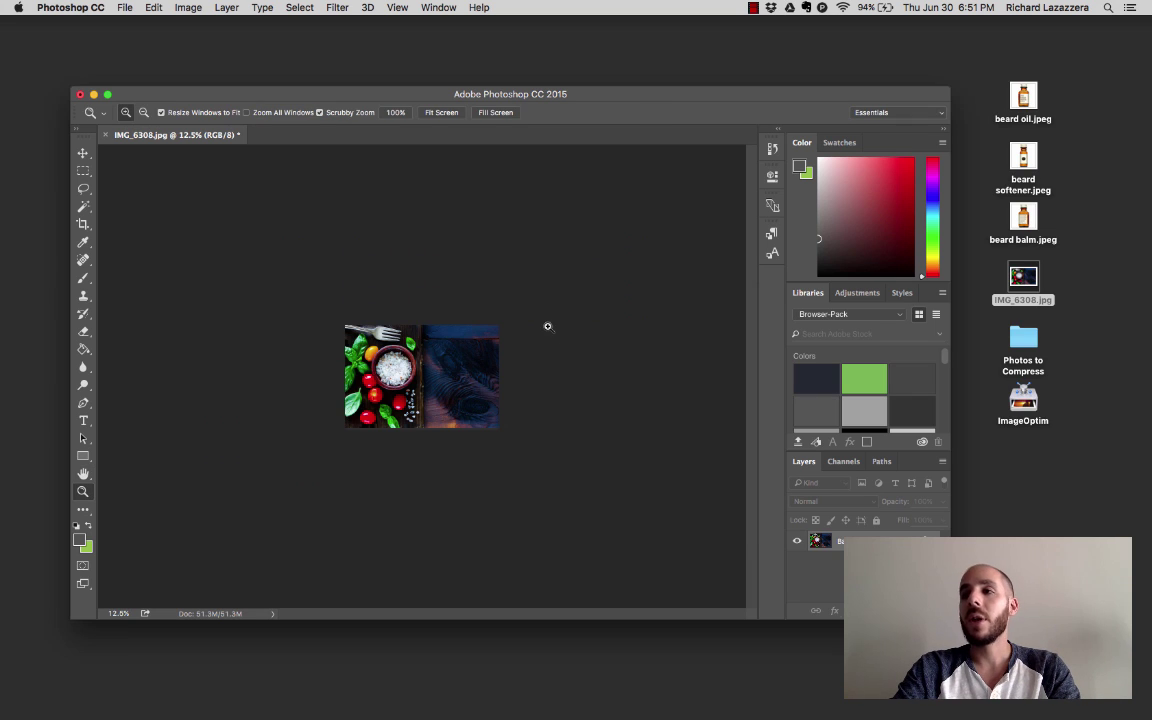
left_click(421, 364)
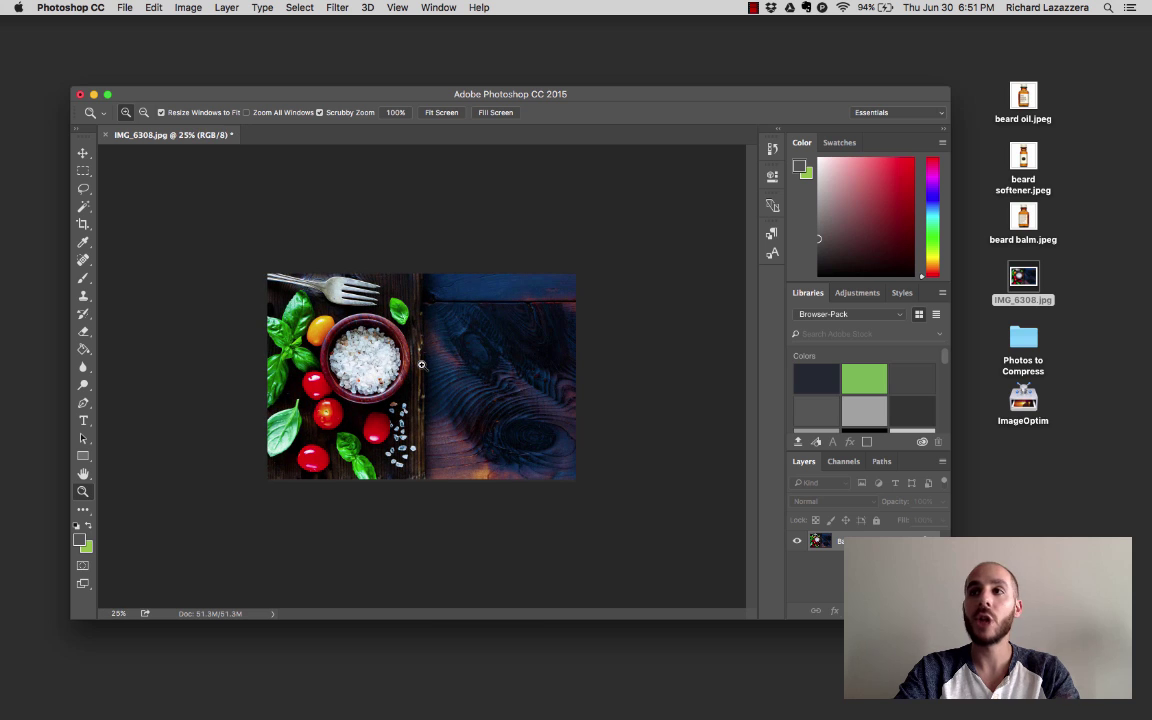
left_click(421, 364)
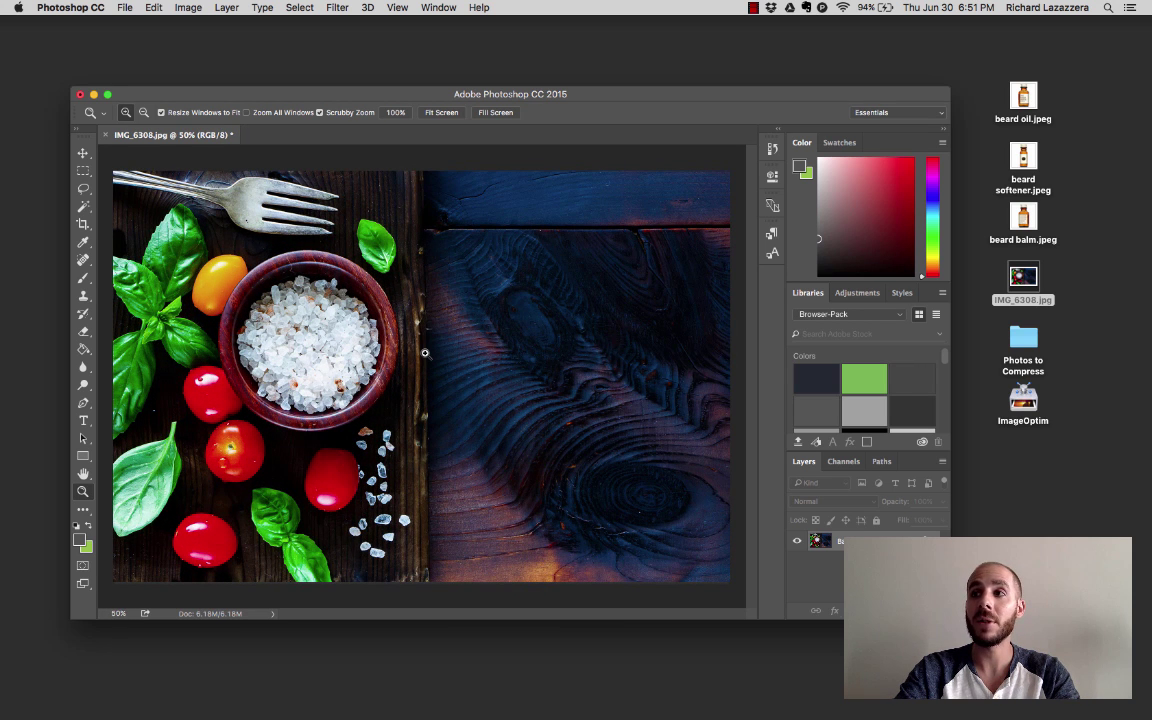
left_click(424, 353)
left_click(424, 353)
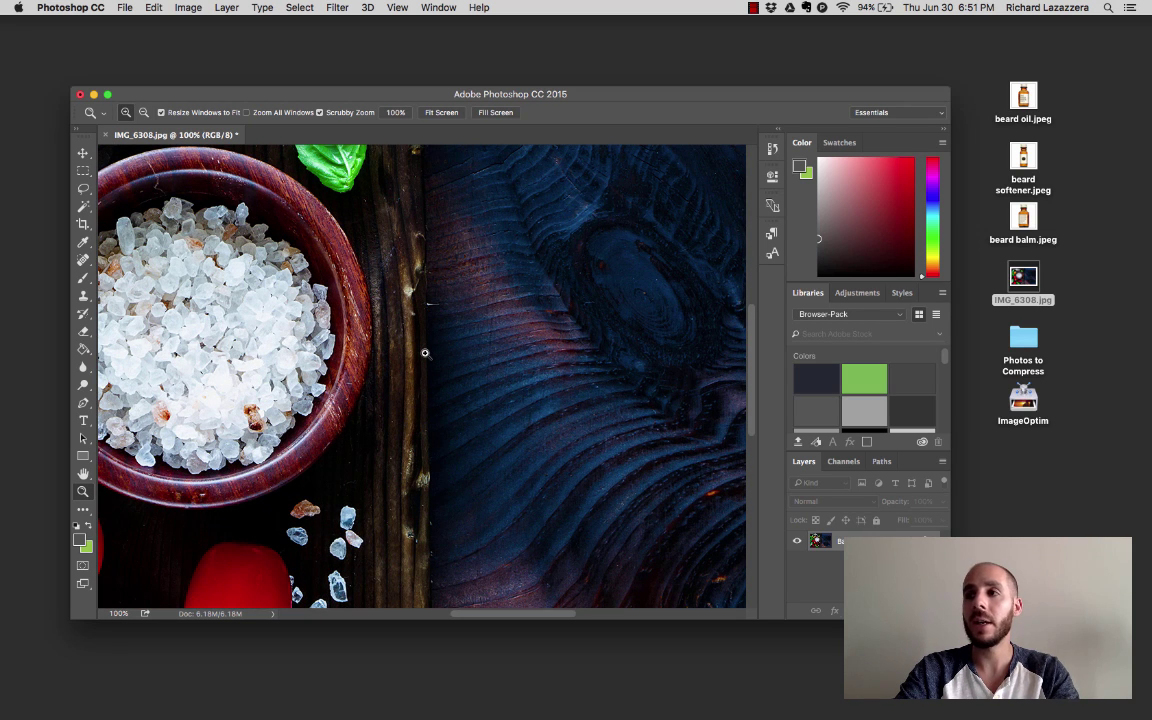
left_click(424, 353, "alt")
left_click(424, 353, "alt")
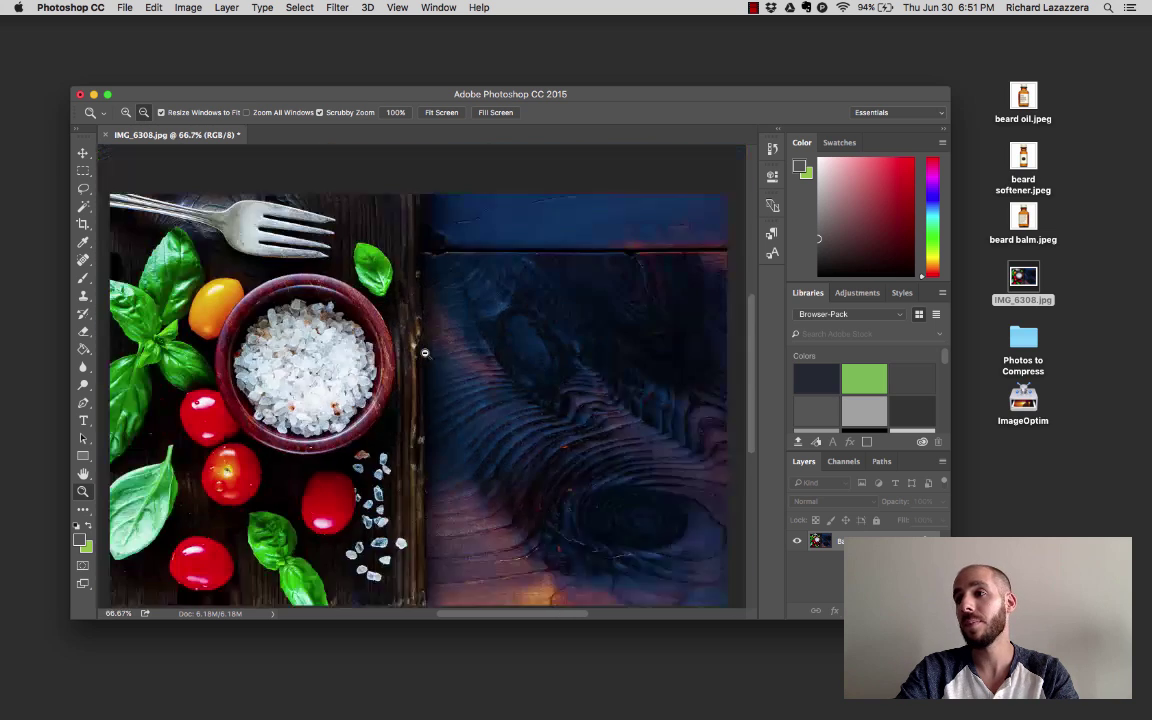
left_click(424, 353, "alt")
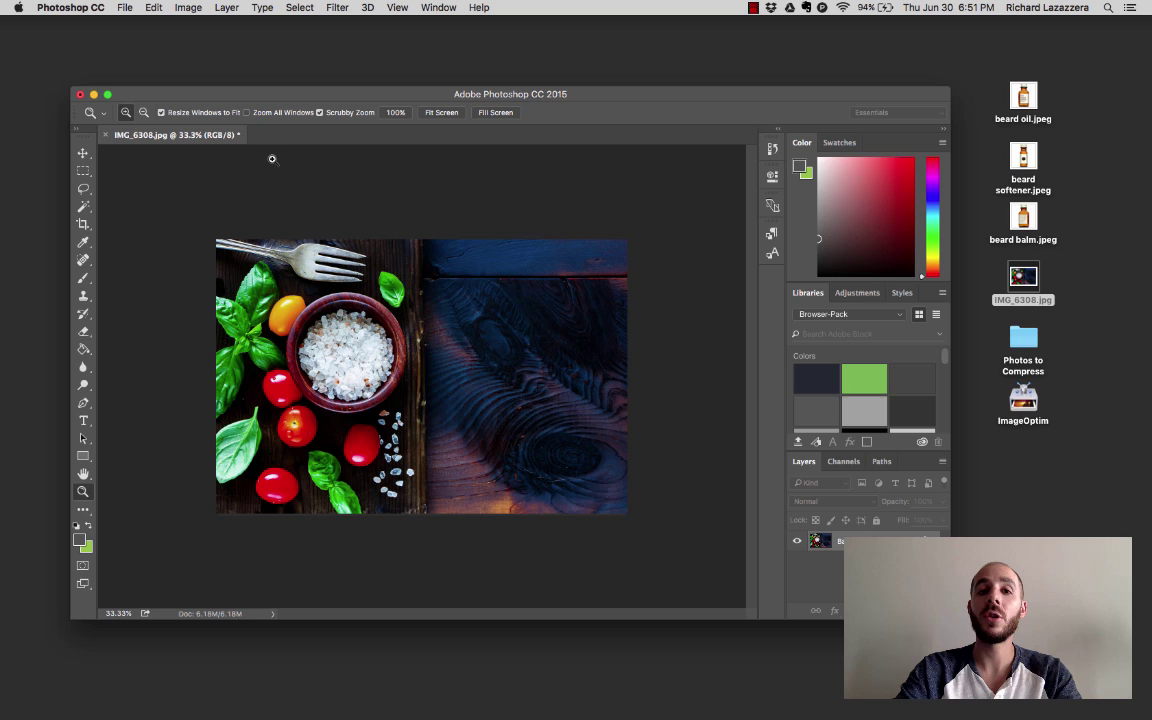
Open File > Export > Save for Web (Legacy) for the photo
left_click(101, 7)
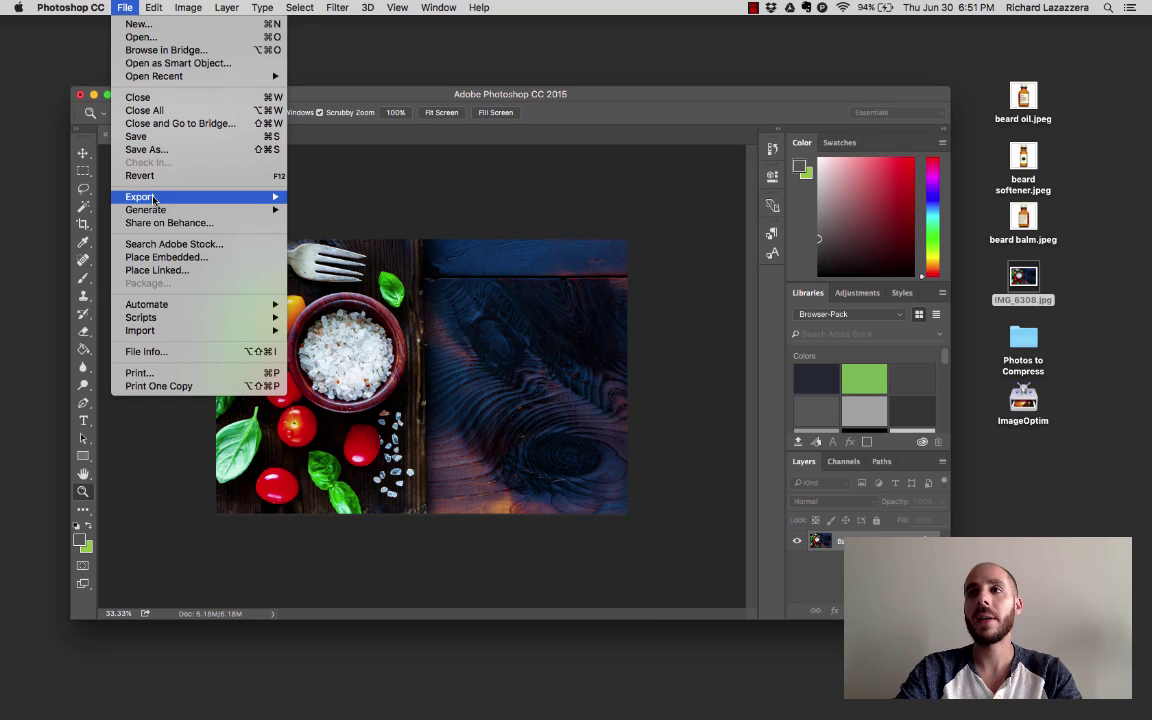
mouse_move(153, 200)
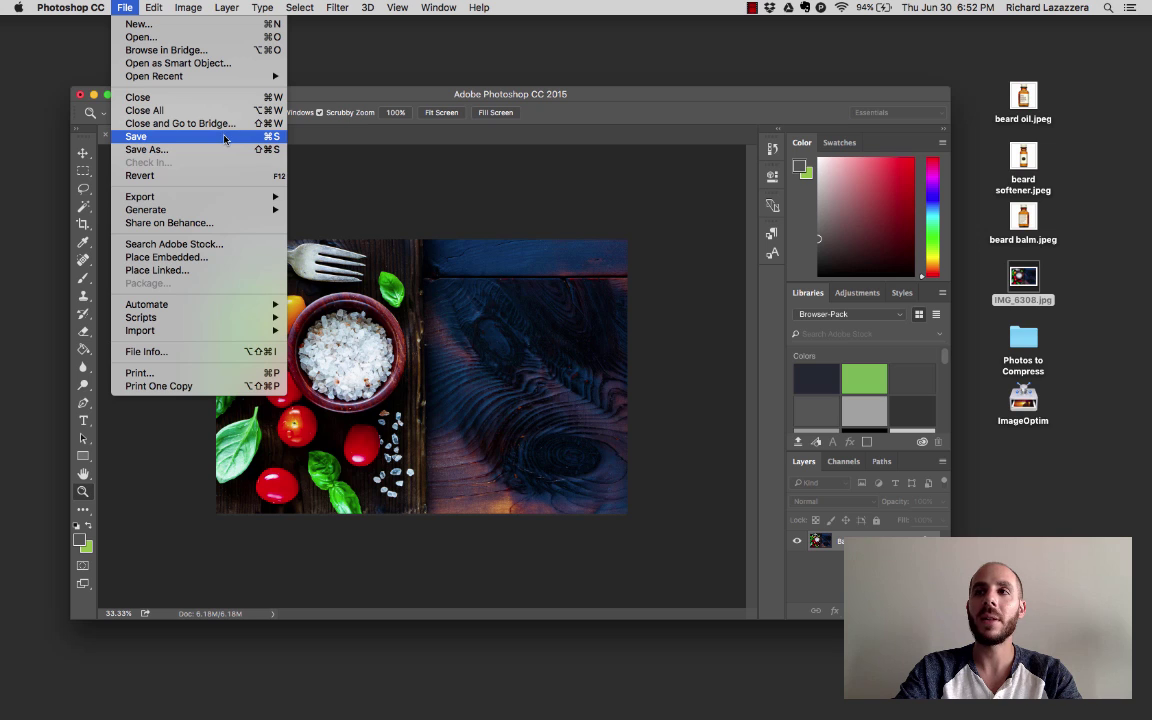
mouse_move(232, 197)
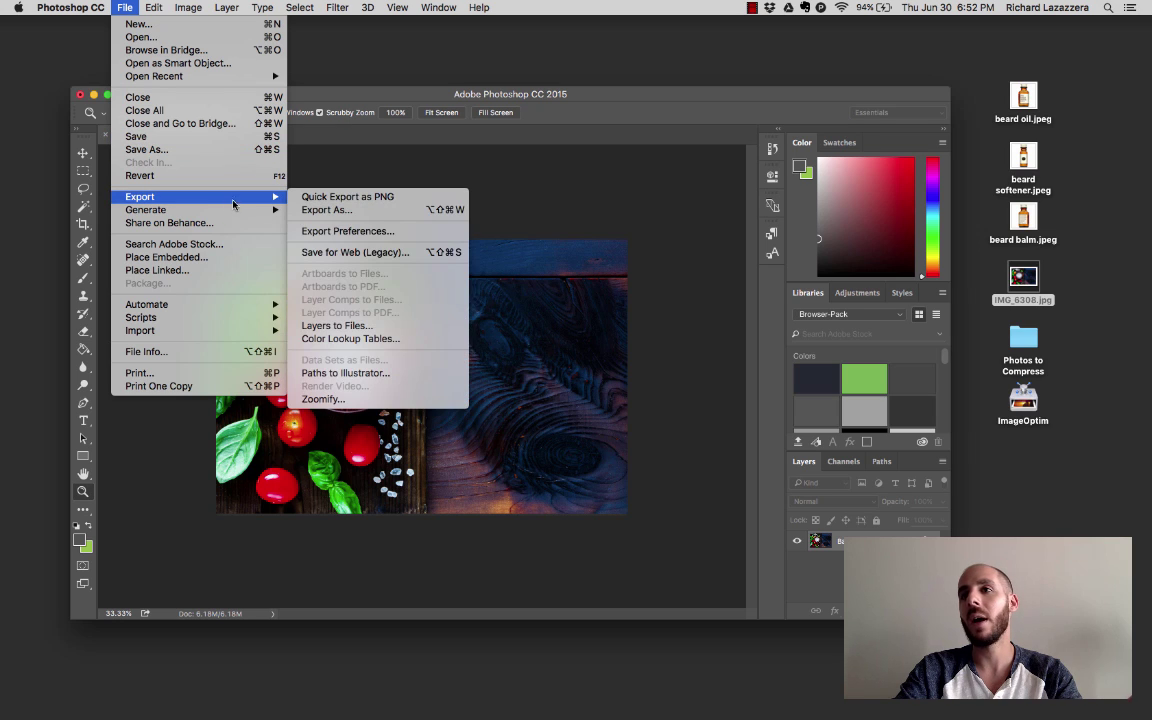
left_click(354, 253)
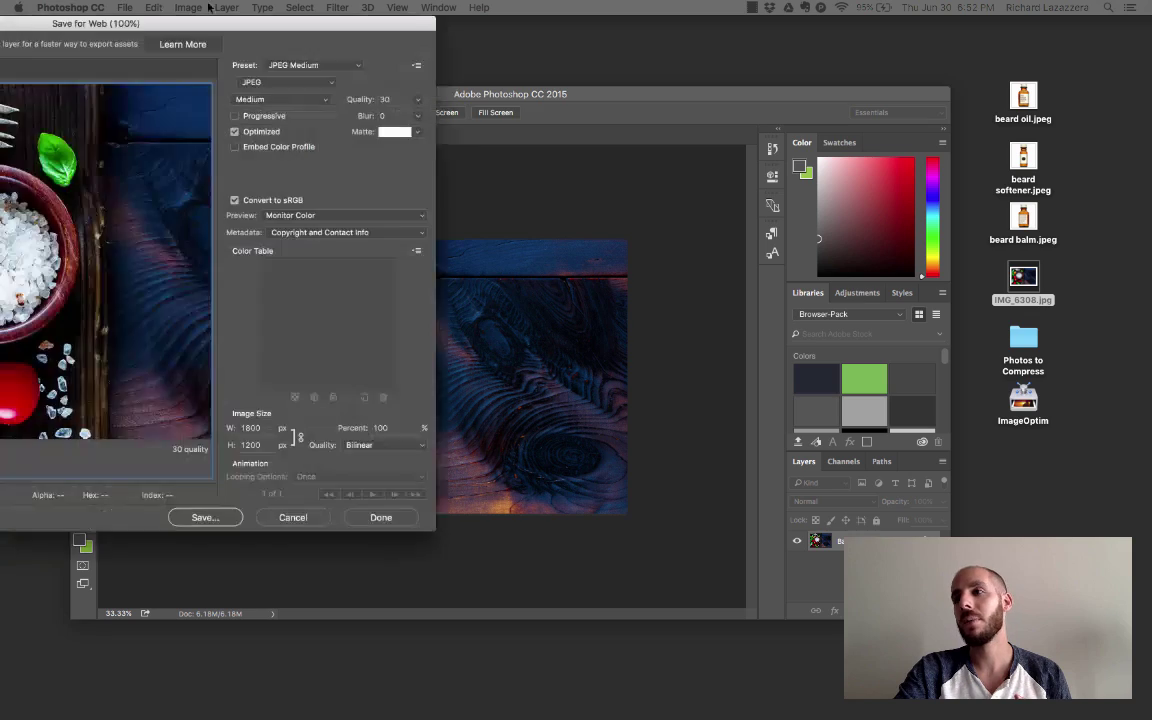
Centre the Save for Web window and list the GIF, JPEG, PNG-8, PNG-24 and WBMP formats
left_click_drag(203, 21, 621, 93)
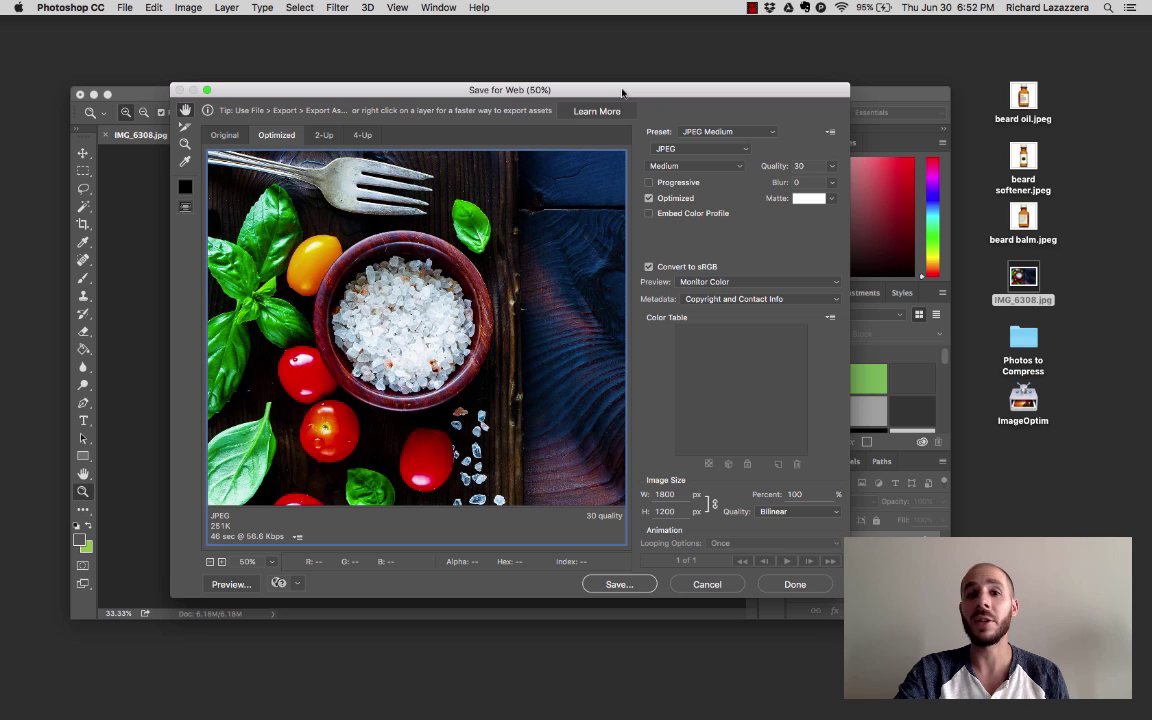
left_click(683, 149)
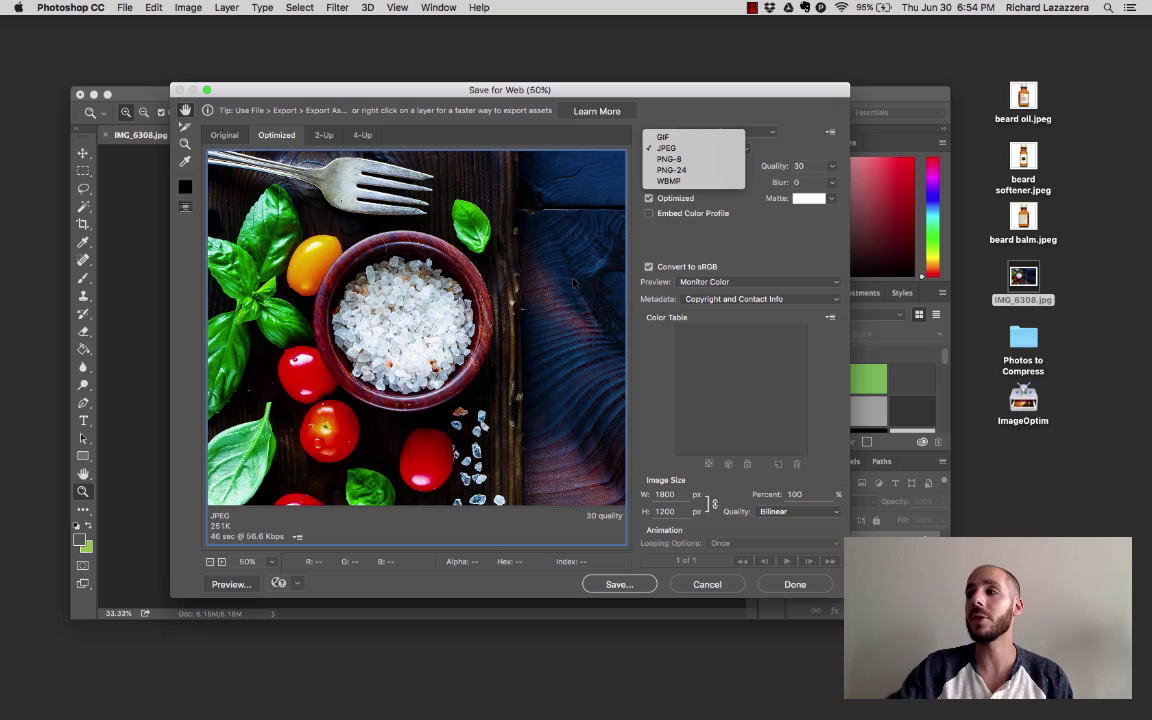
Keep JPEG and switch the quality preset to High (60), about 560.9K
left_click(674, 247)
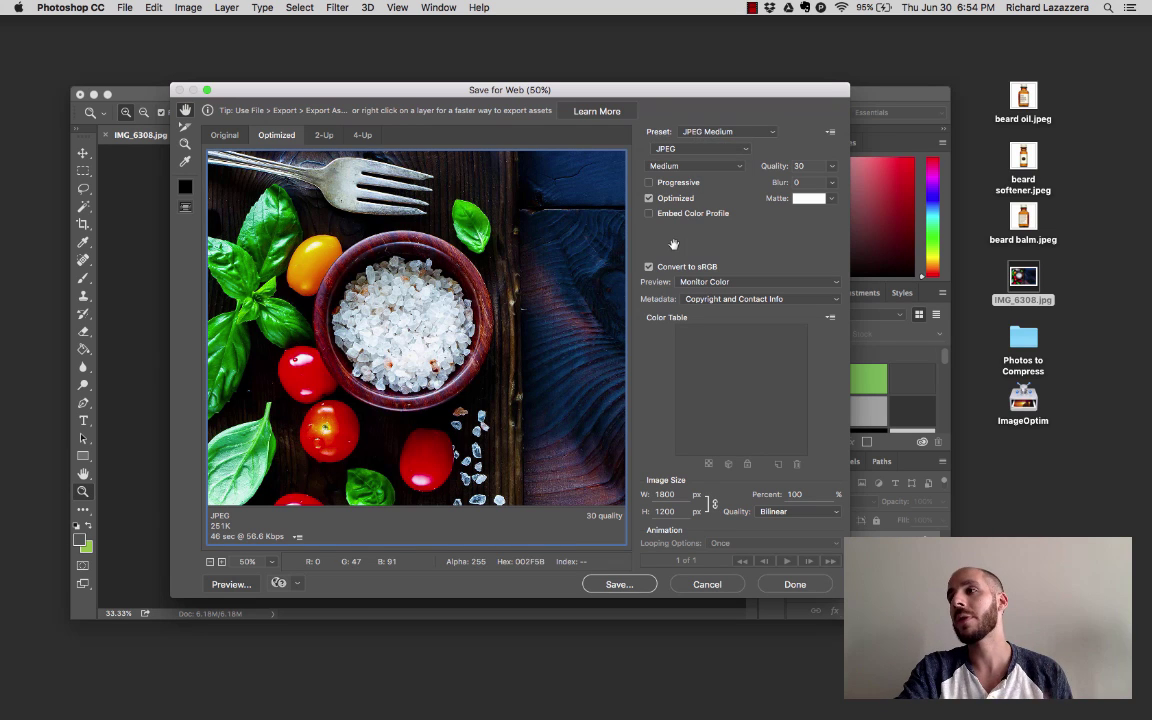
left_click(712, 166)
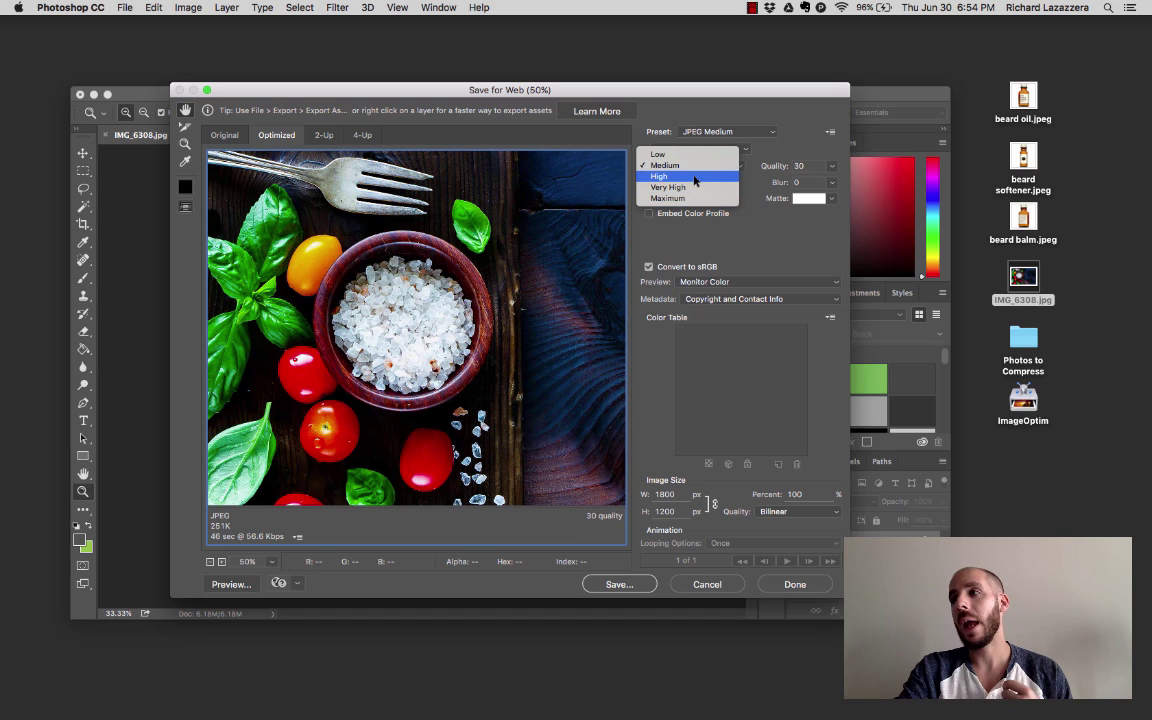
left_click(690, 177)
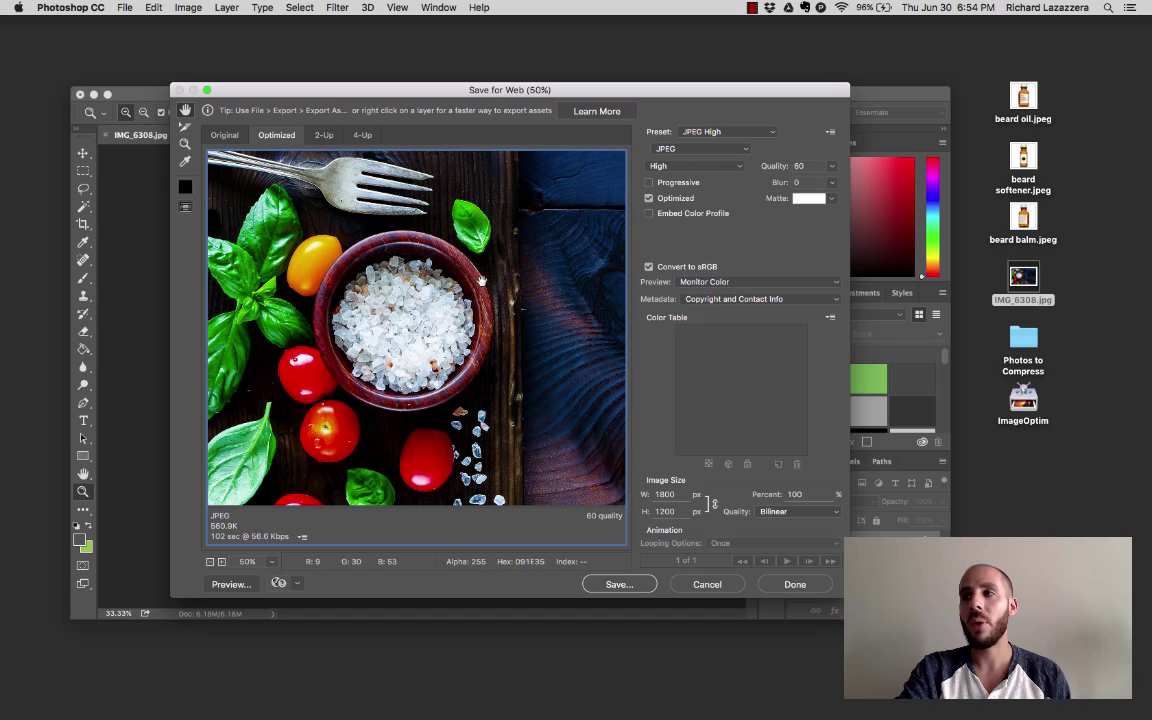
View the preview at 100% and pan to the basil and tomatoes
left_click(222, 562)
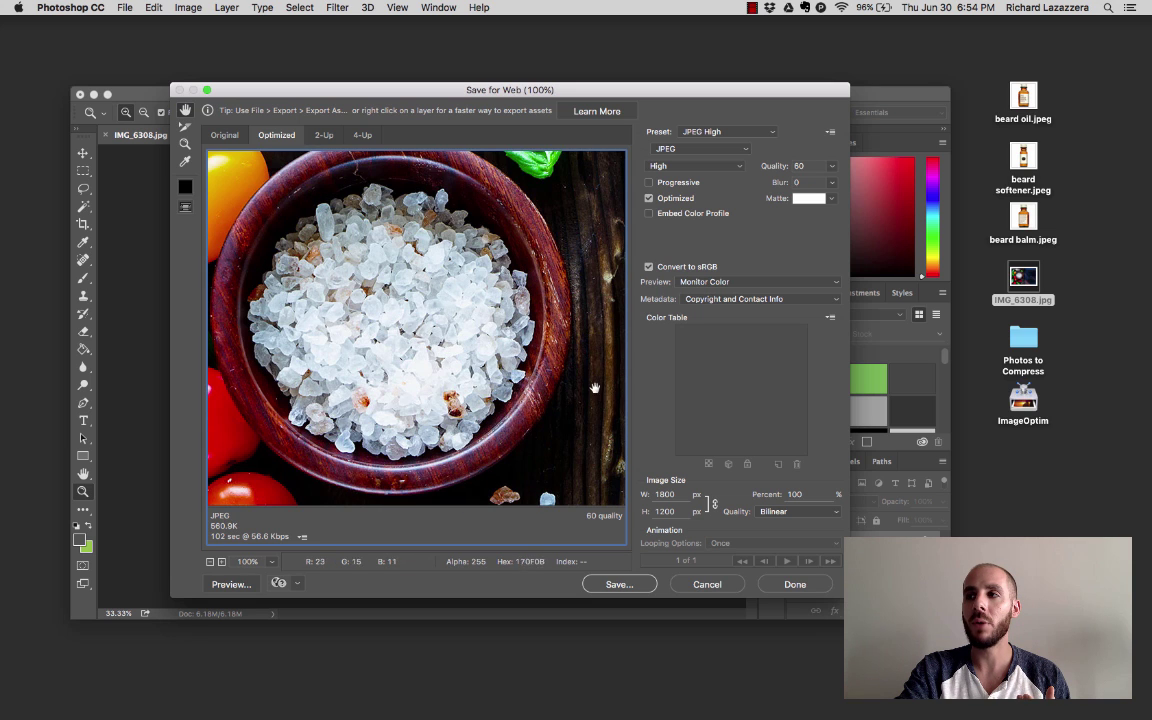
left_click_drag(578, 377, 472, 353)
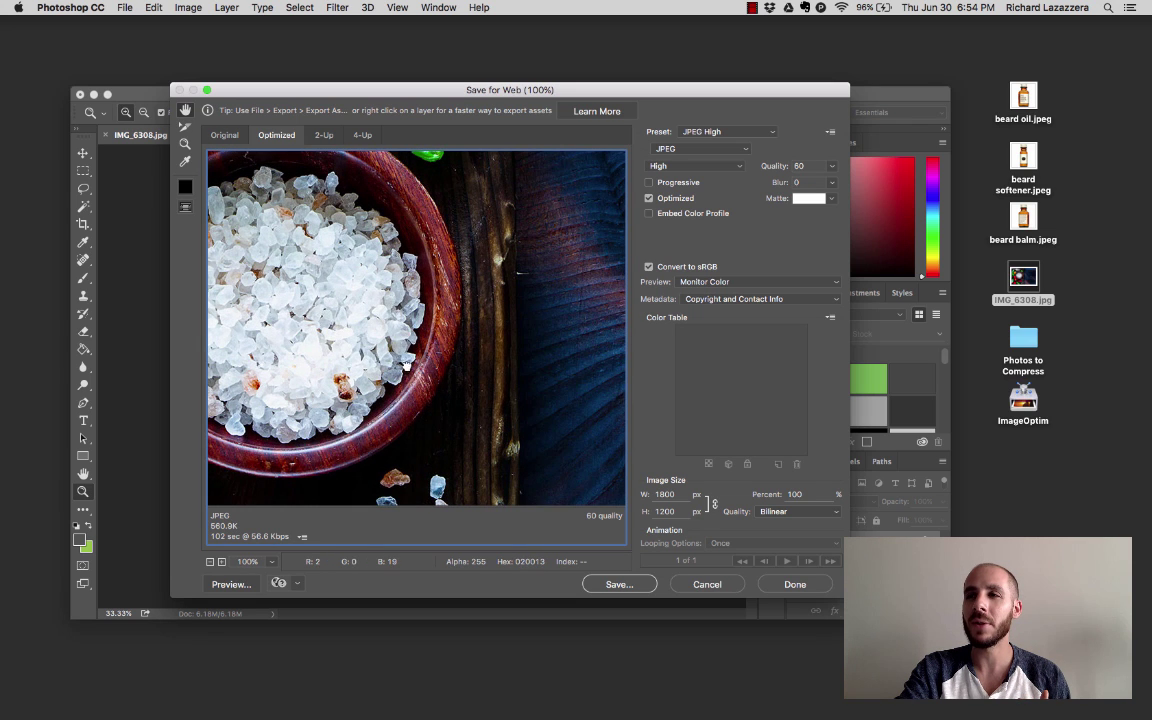
left_click_drag(330, 330, 483, 360)
mouse_move(310, 275)
left_mouse_down()
mouse_move(557, 279)
mouse_move(540, 316)
left_mouse_up()
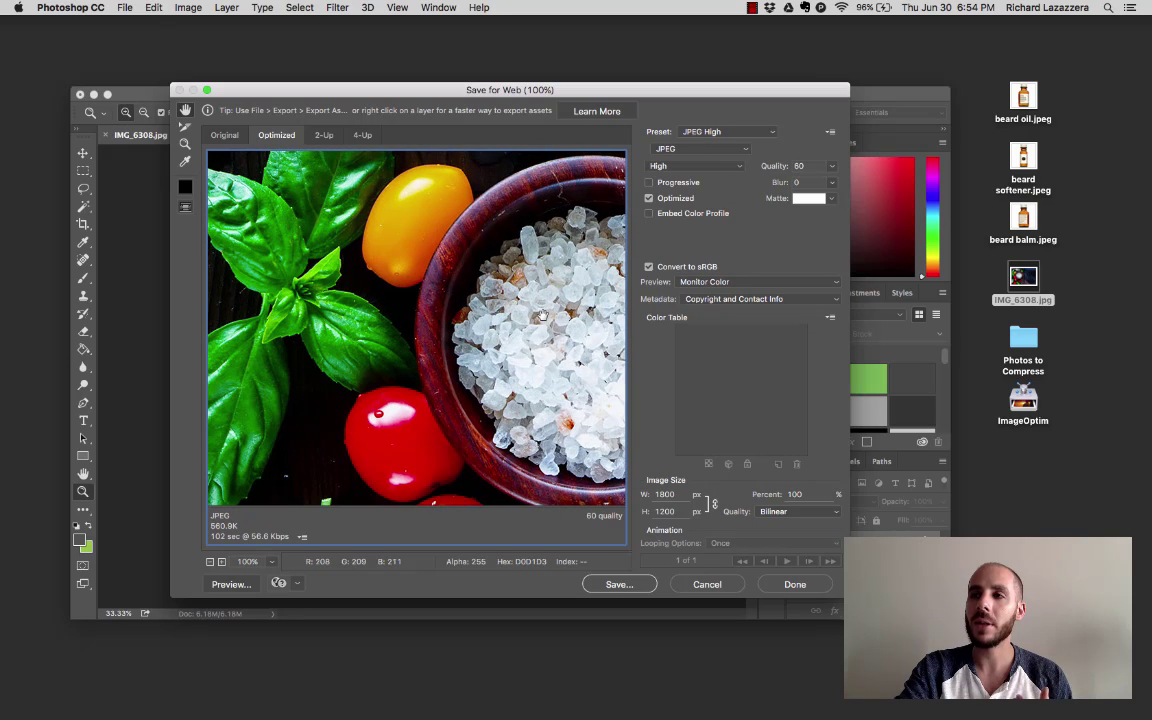
Set JPEG quality to Low (10), shrinking the estimate to 138.4K
left_click(705, 166)
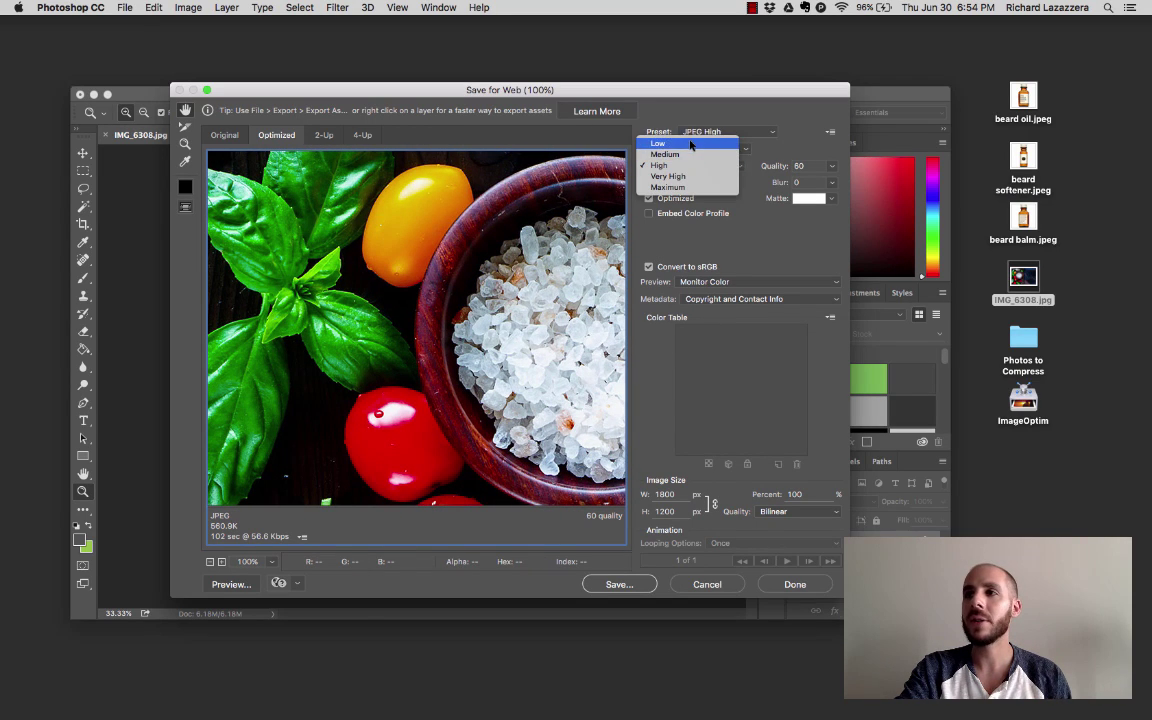
left_click(705, 166)
left_click(700, 166)
left_click(700, 131)
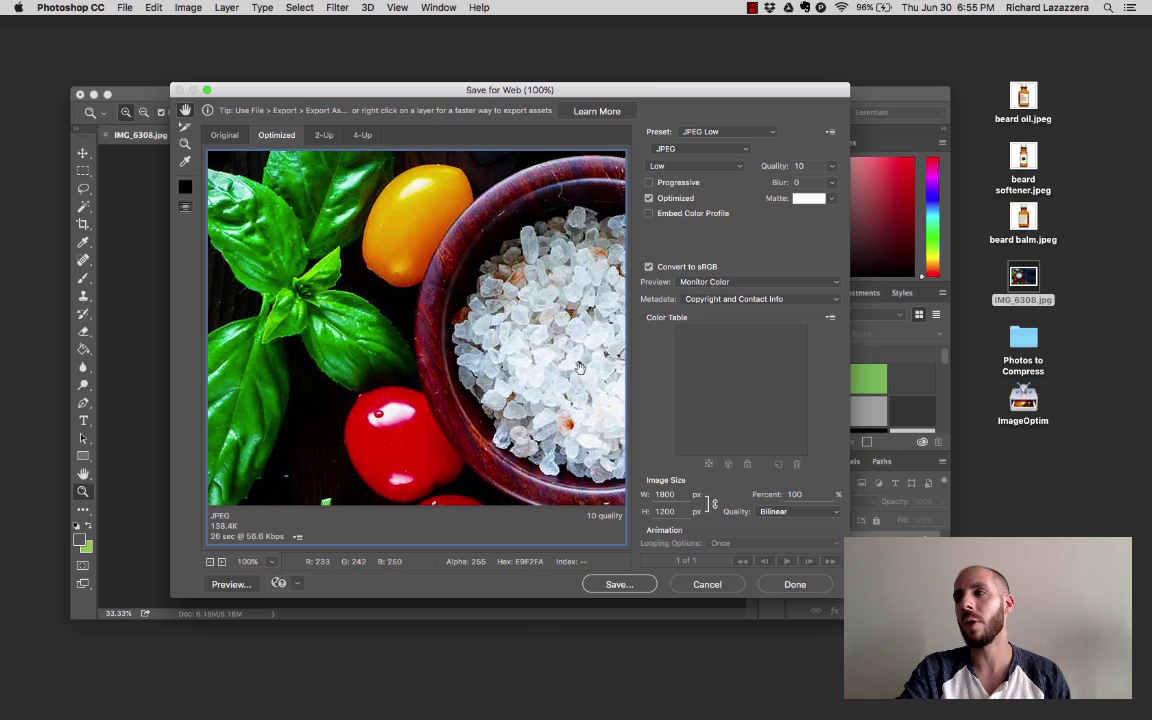
Try Maximum quality (2.306M), then return to High quality 60 at 560.9K
left_click(714, 168)
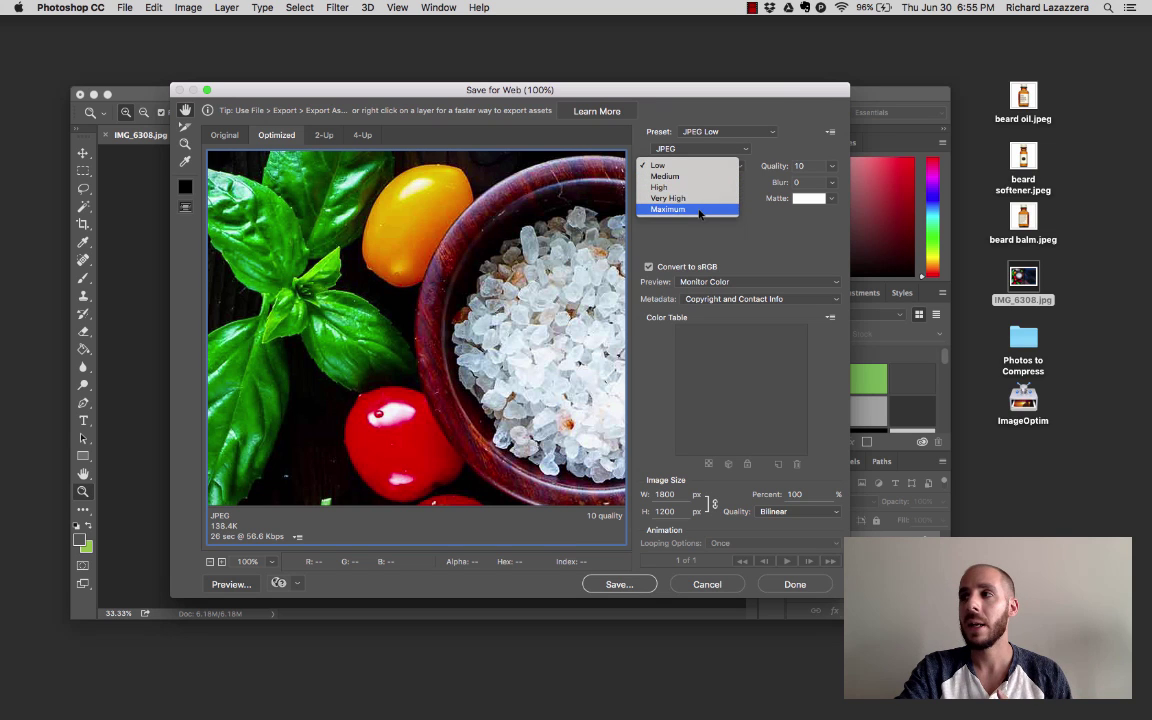
left_click(699, 210)
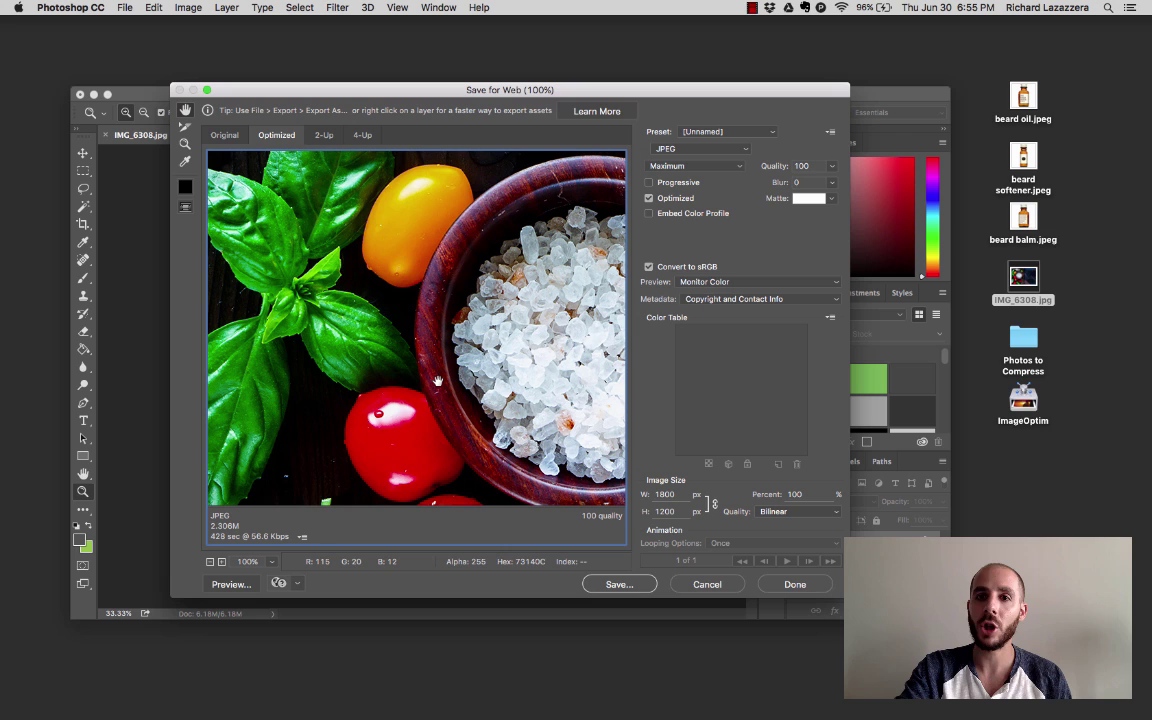
left_click(700, 165)
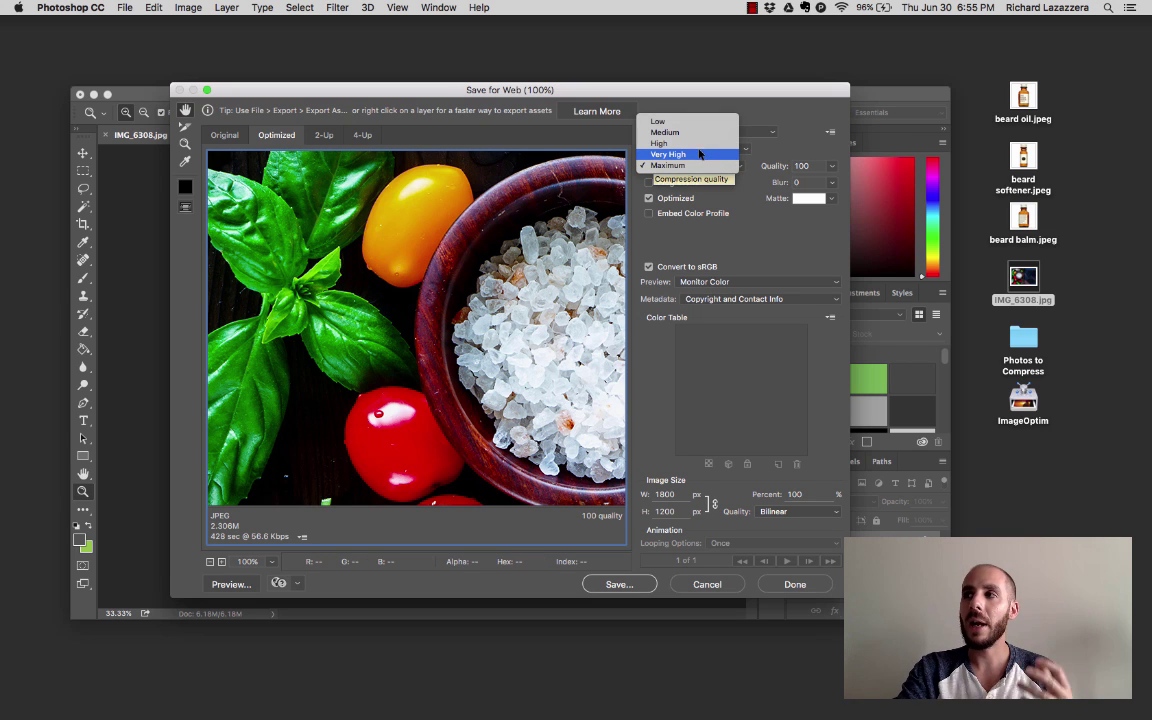
left_click(692, 143)
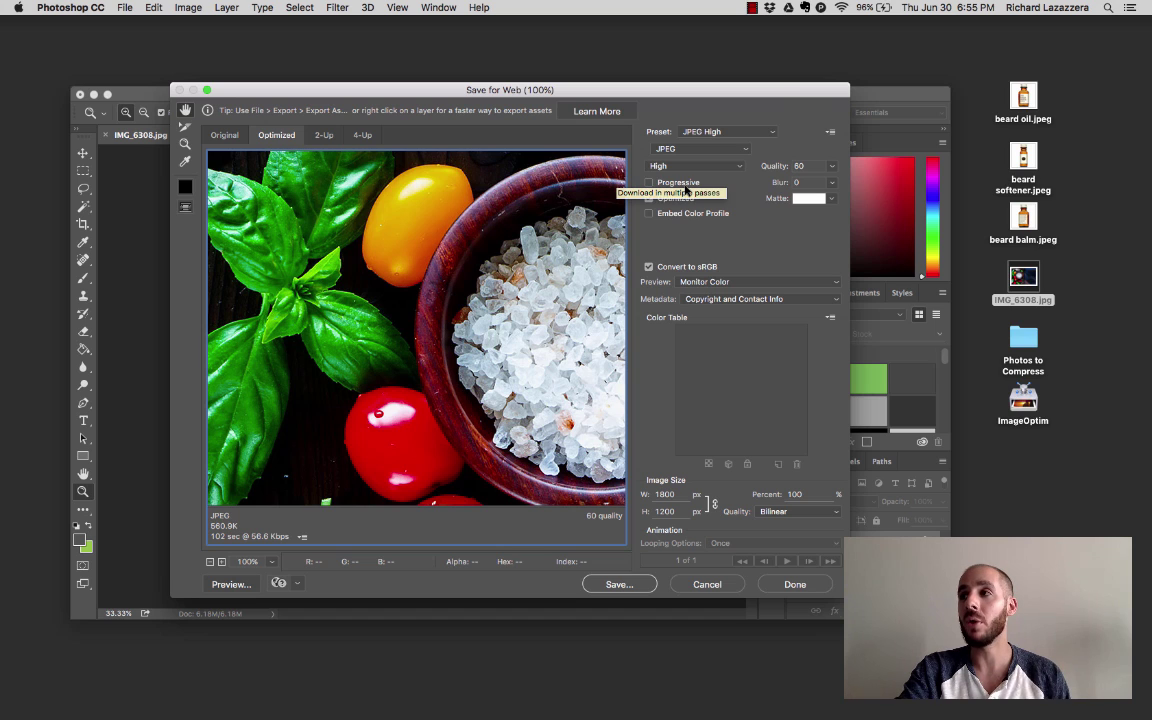
double_click(799, 166)
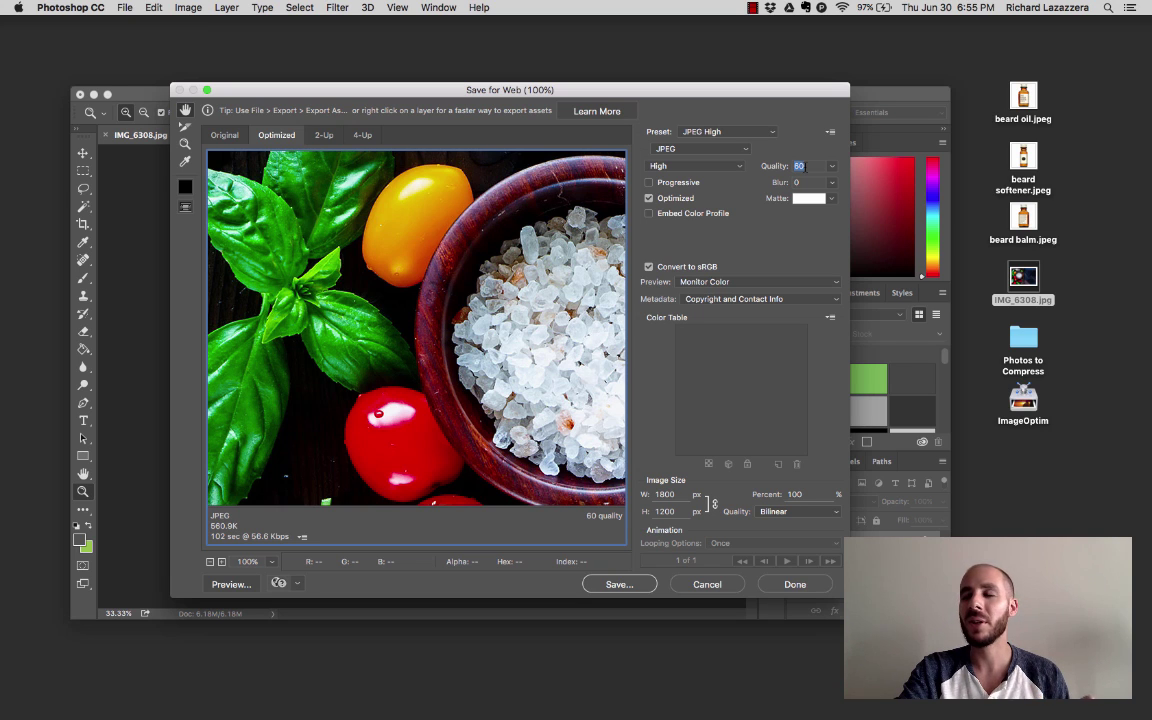
left_click(738, 168)
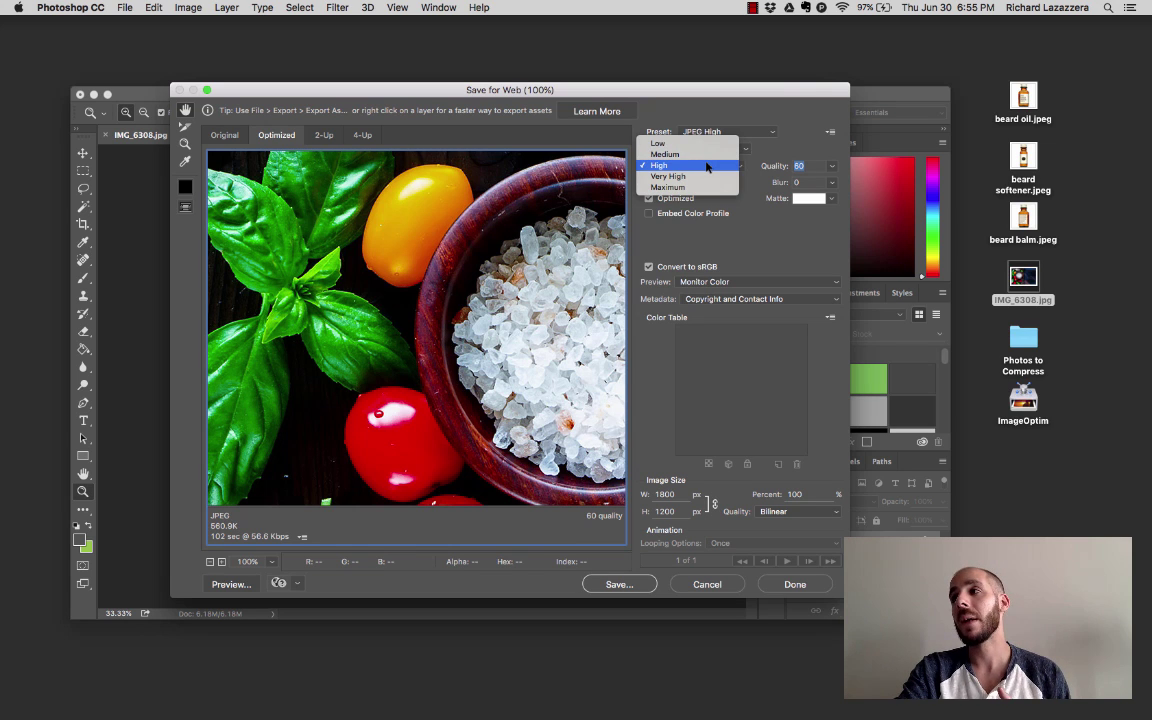
left_click(704, 165)
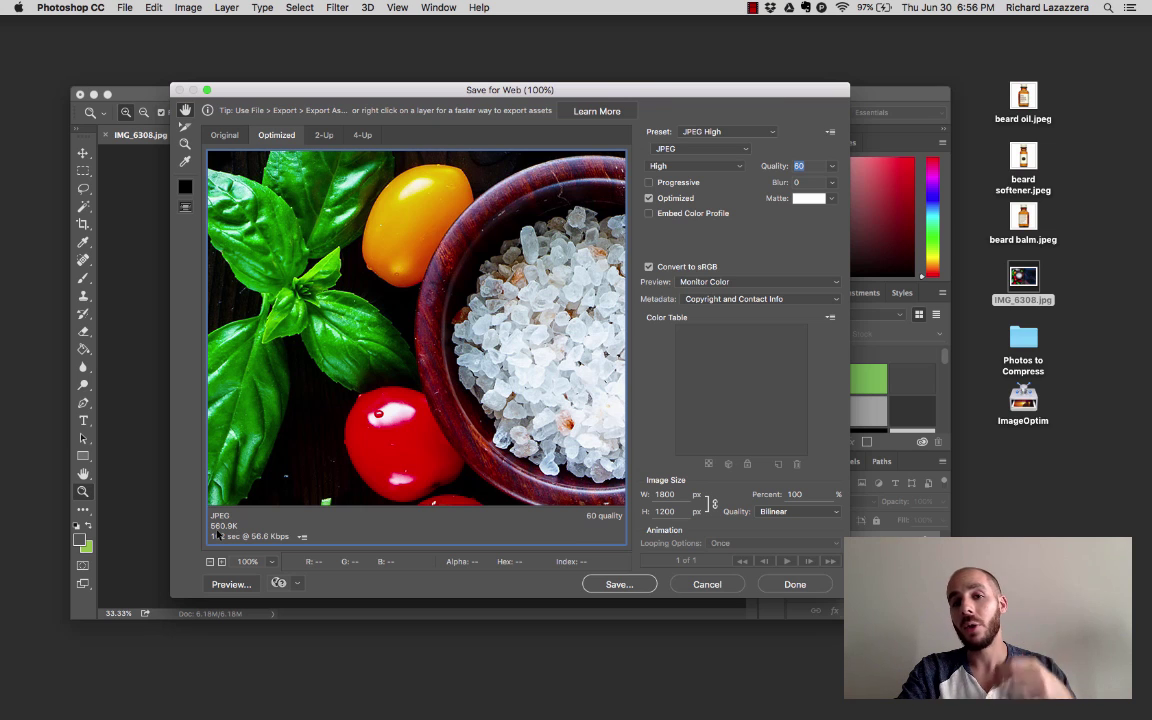
left_click(692, 166)
left_click(694, 189)
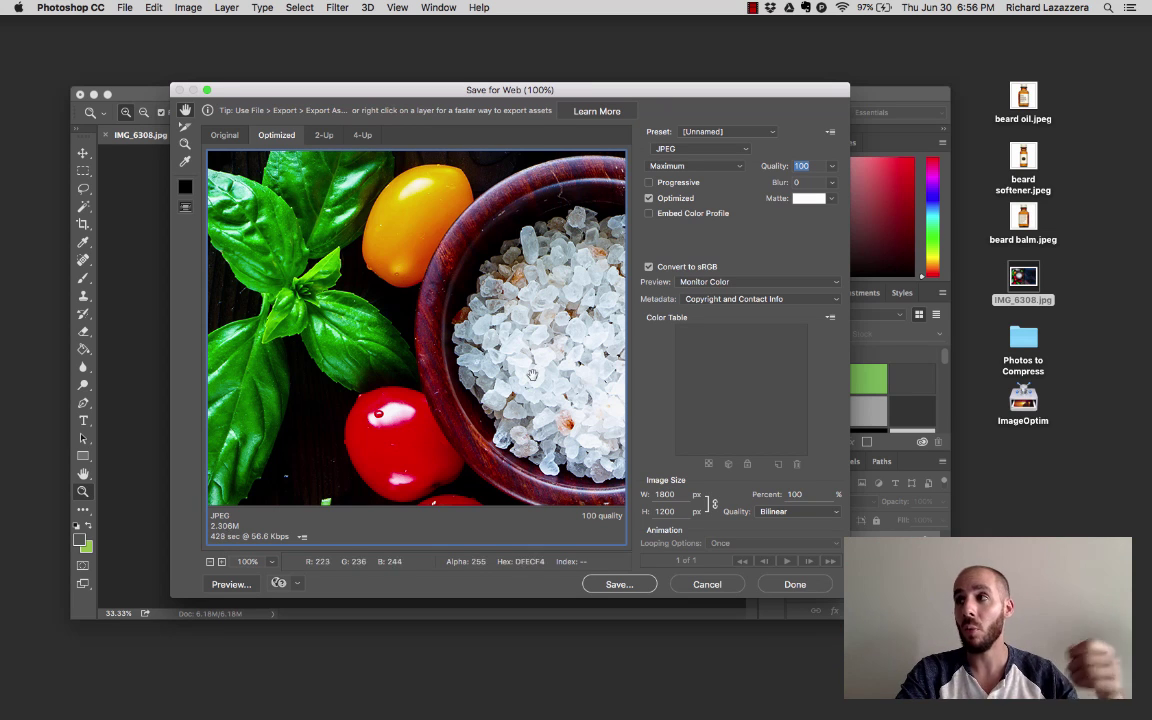
left_click(697, 169)
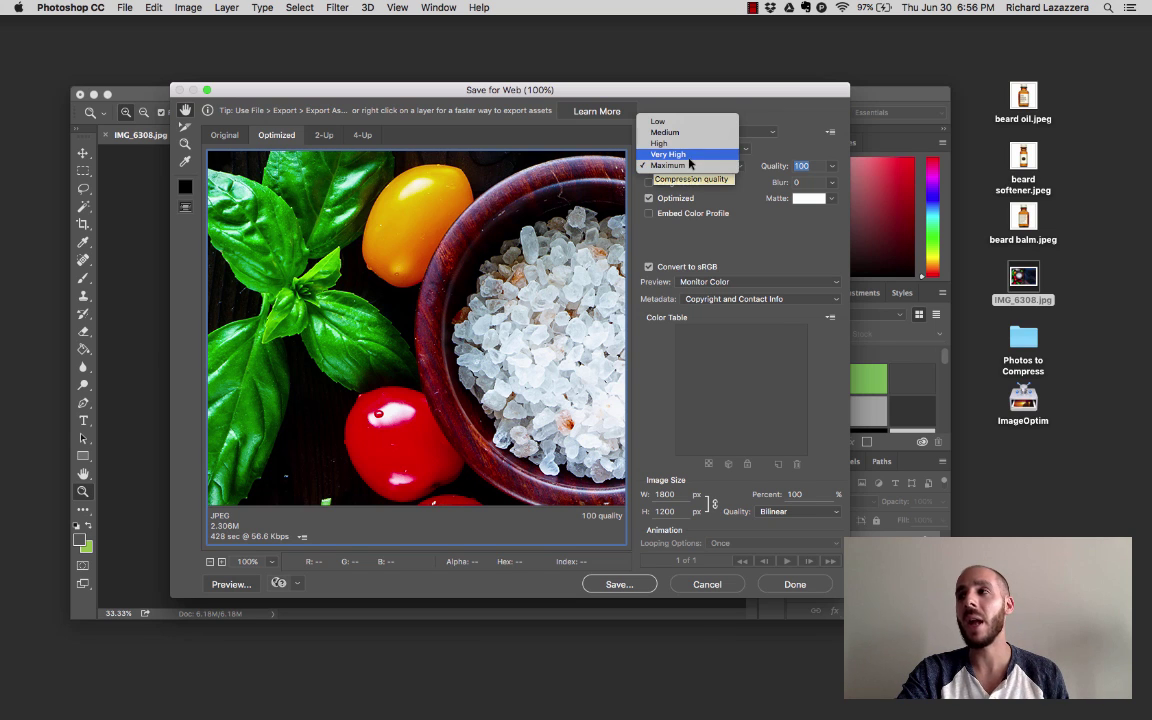
key("Escape")
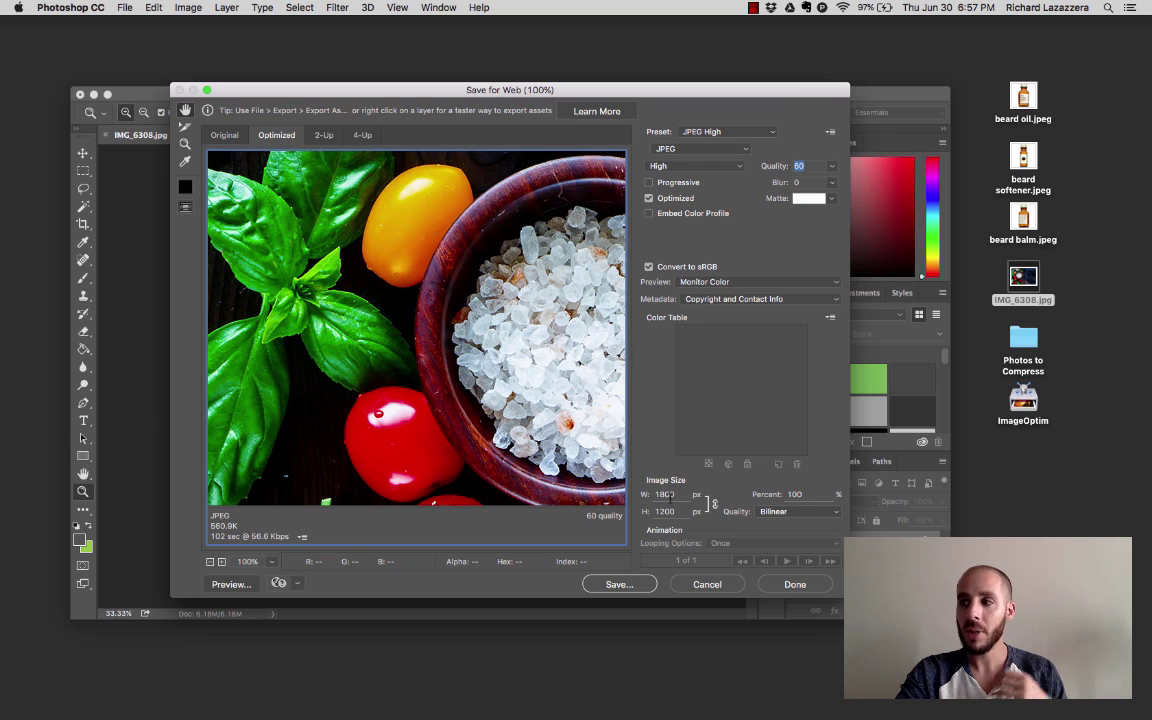
Set the export size to W 1800 × H 1200 px at 100%, keeping JPEG High quality
left_click(671, 494)
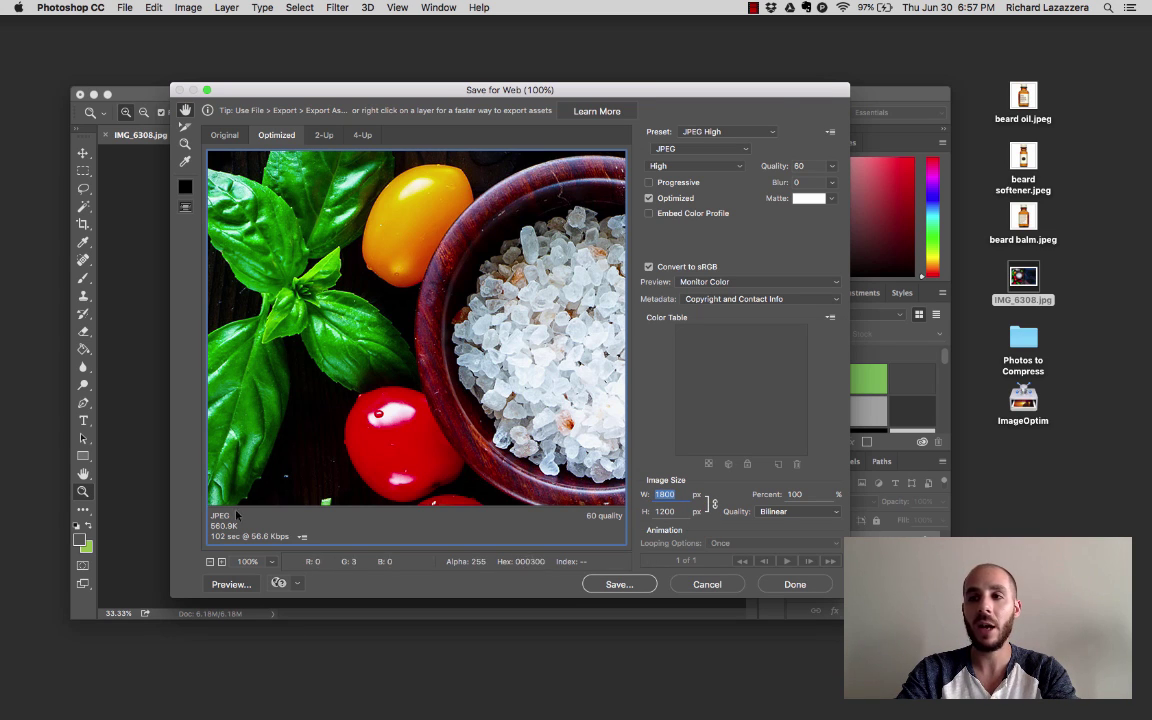
type("1")
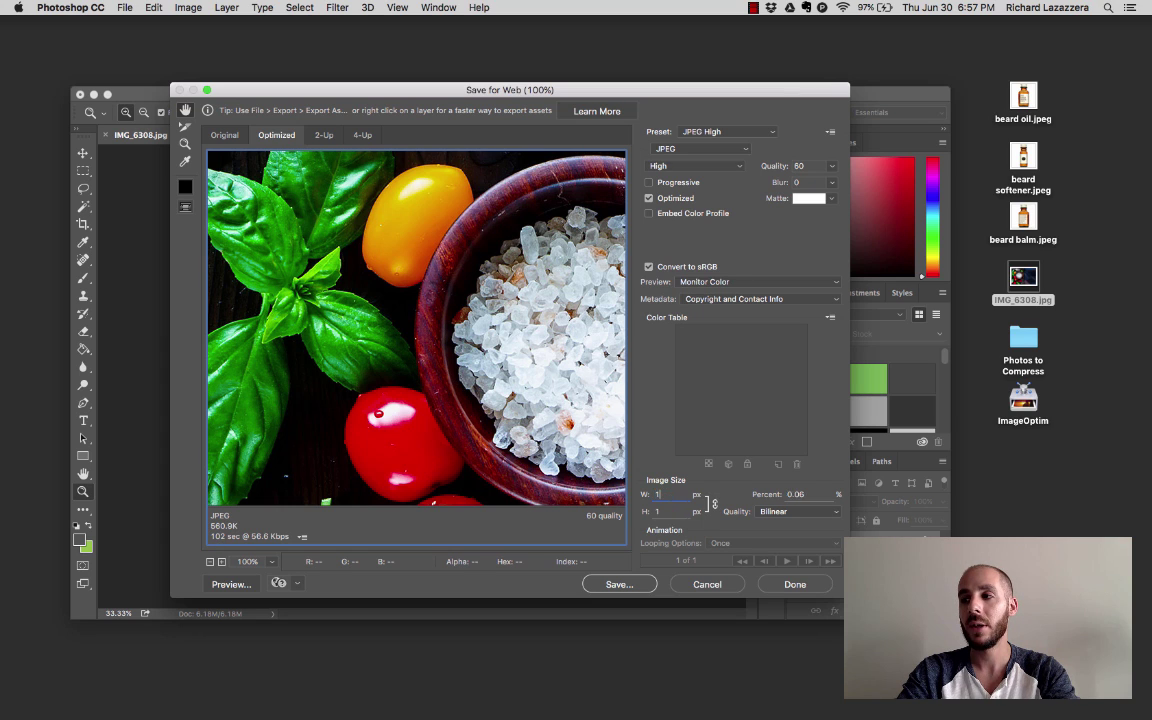
type("200")
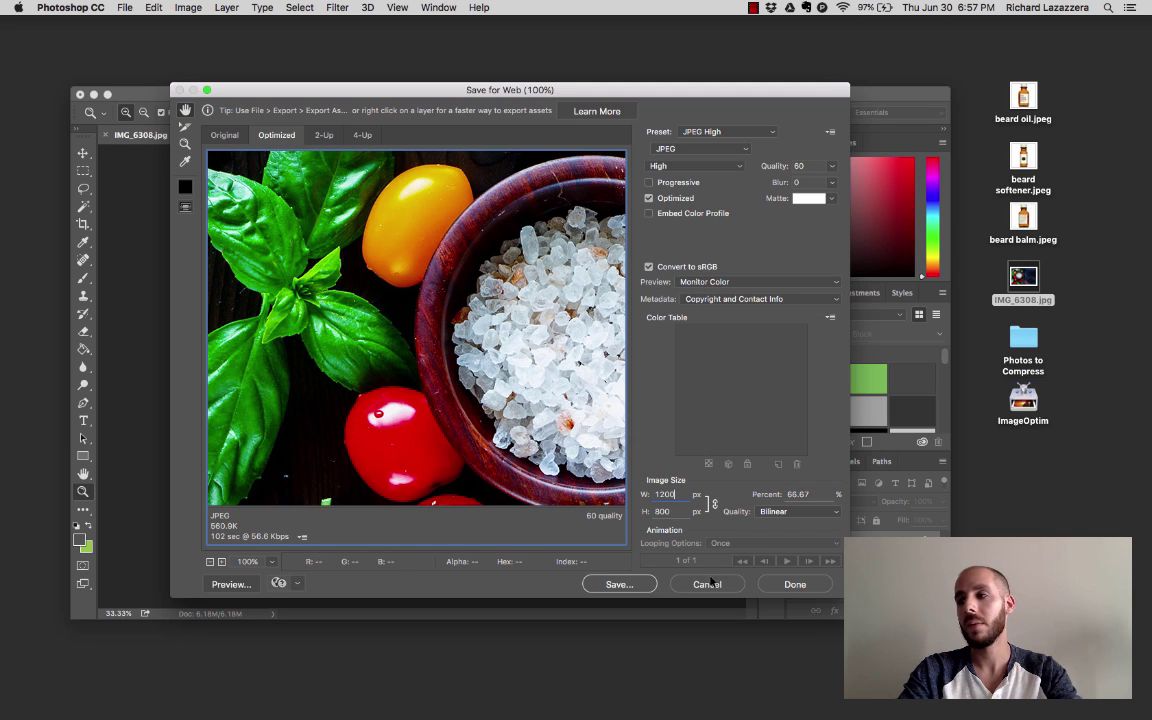
left_click(679, 166)
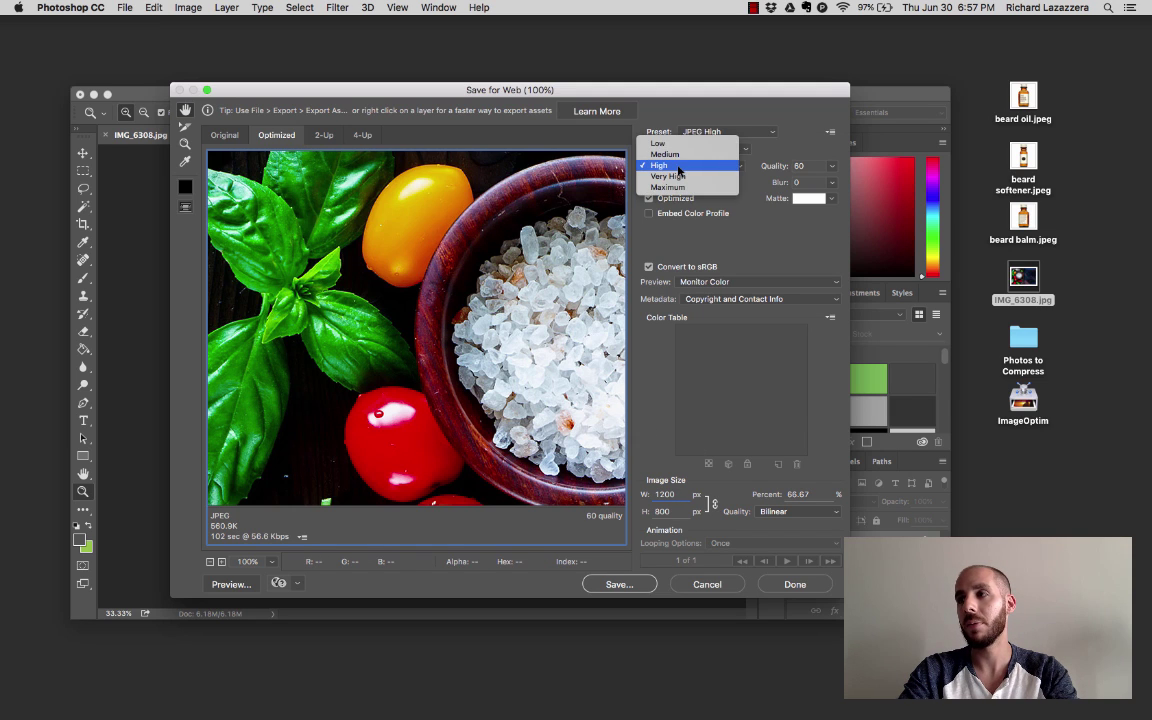
left_click(679, 166)
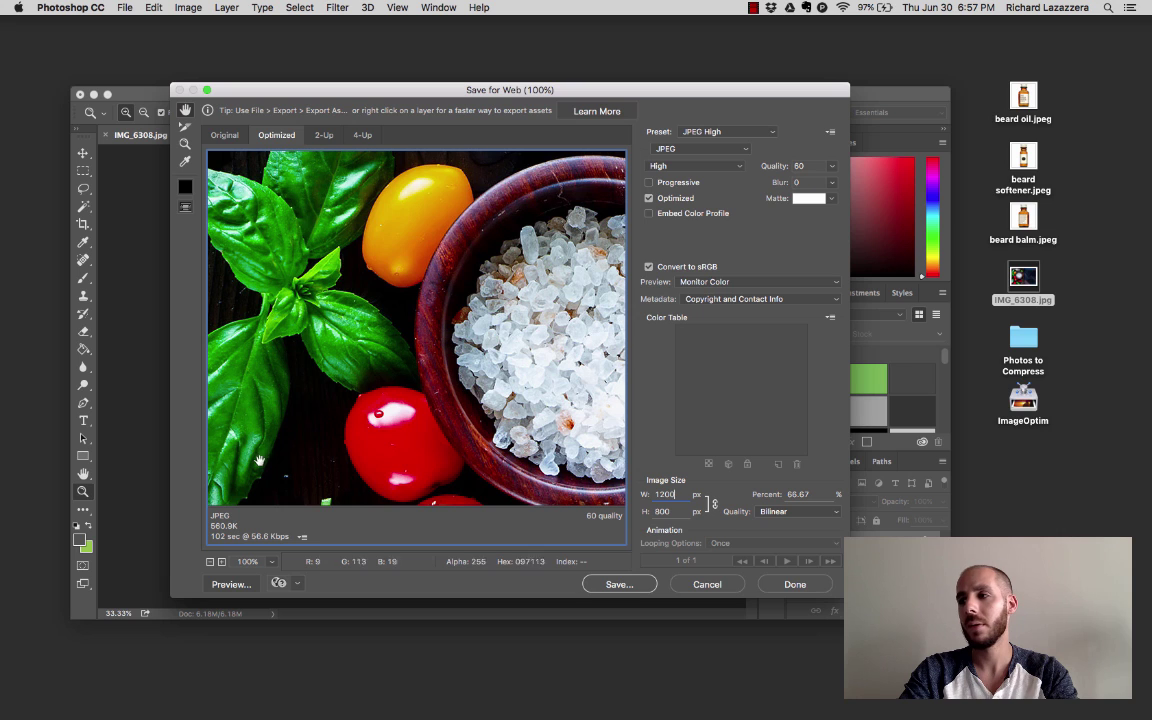
left_click(668, 511)
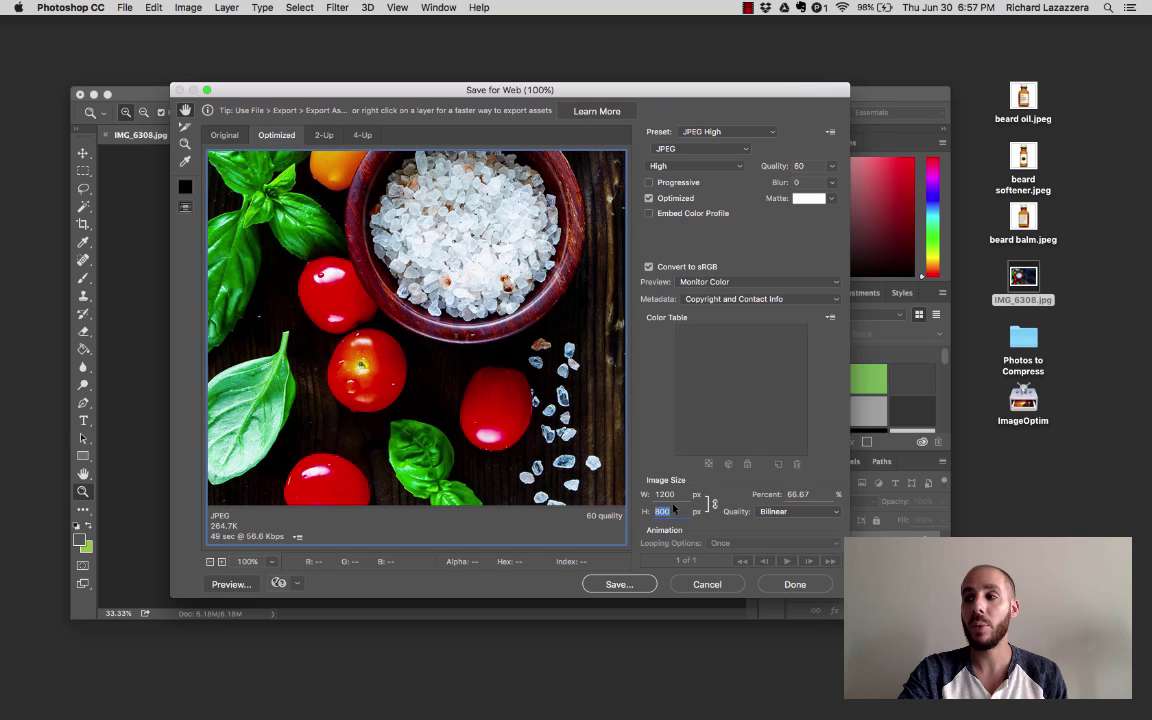
key("shift+Tab")
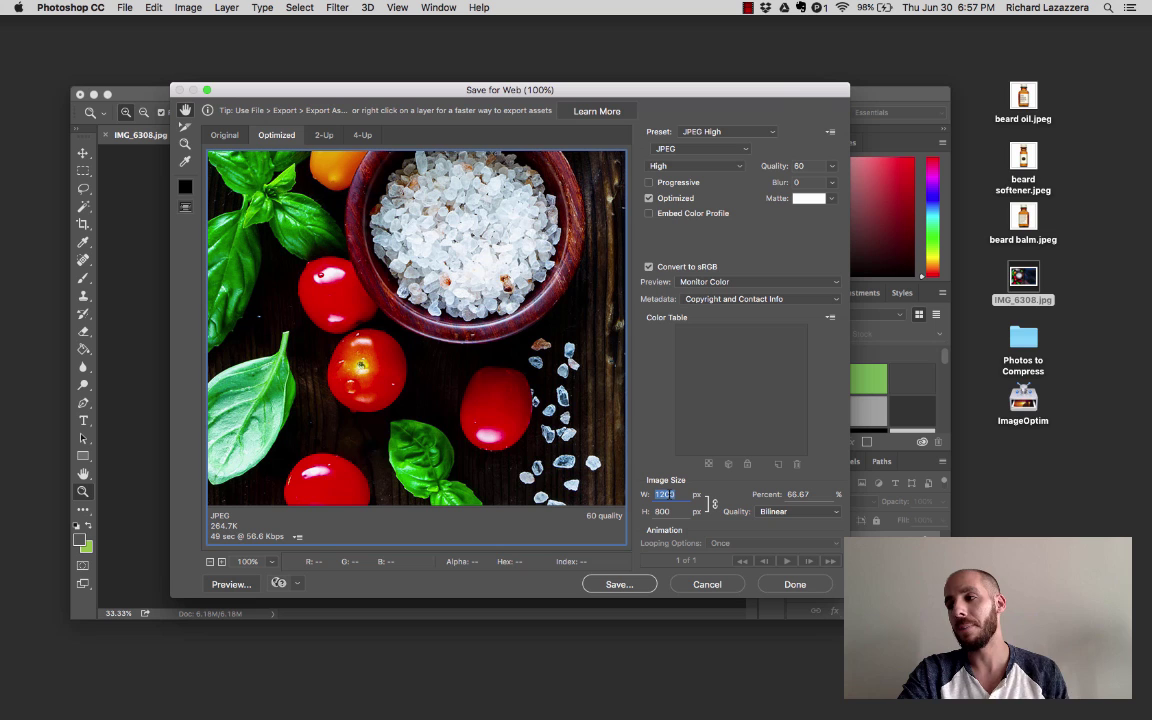
type("1800")
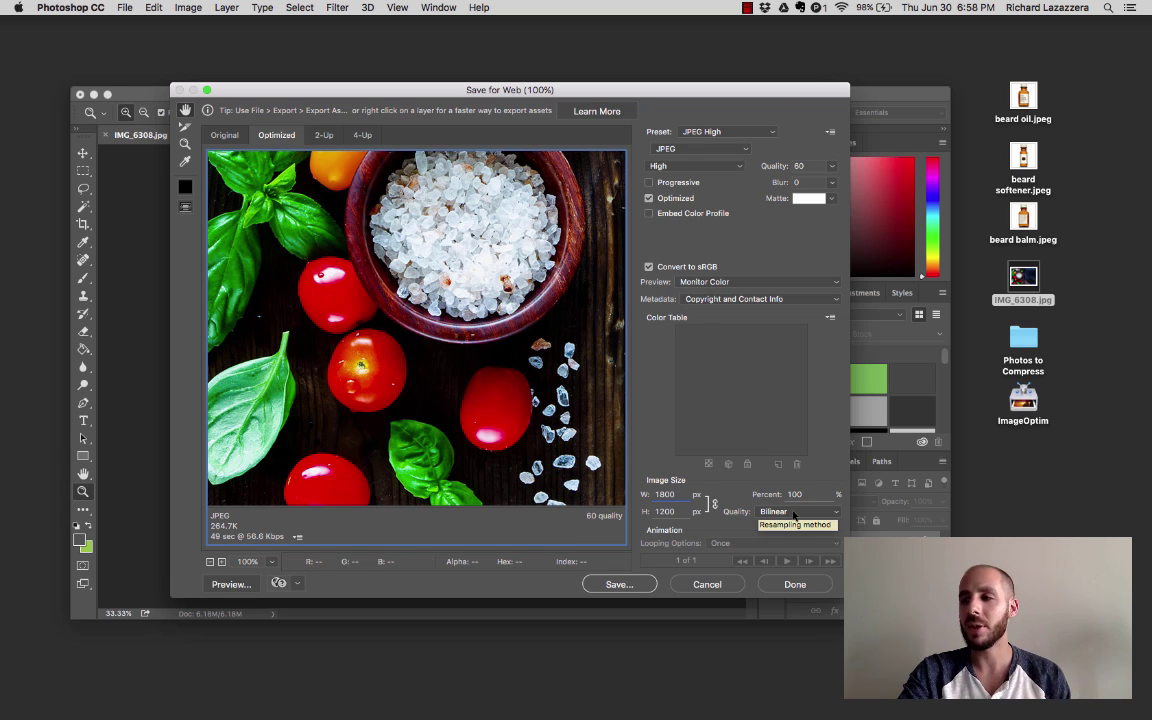
Save the optimized 1800×1200 JPEG to the Desktop as IMG_6308.jpg, replacing the original file
left_click(620, 585)
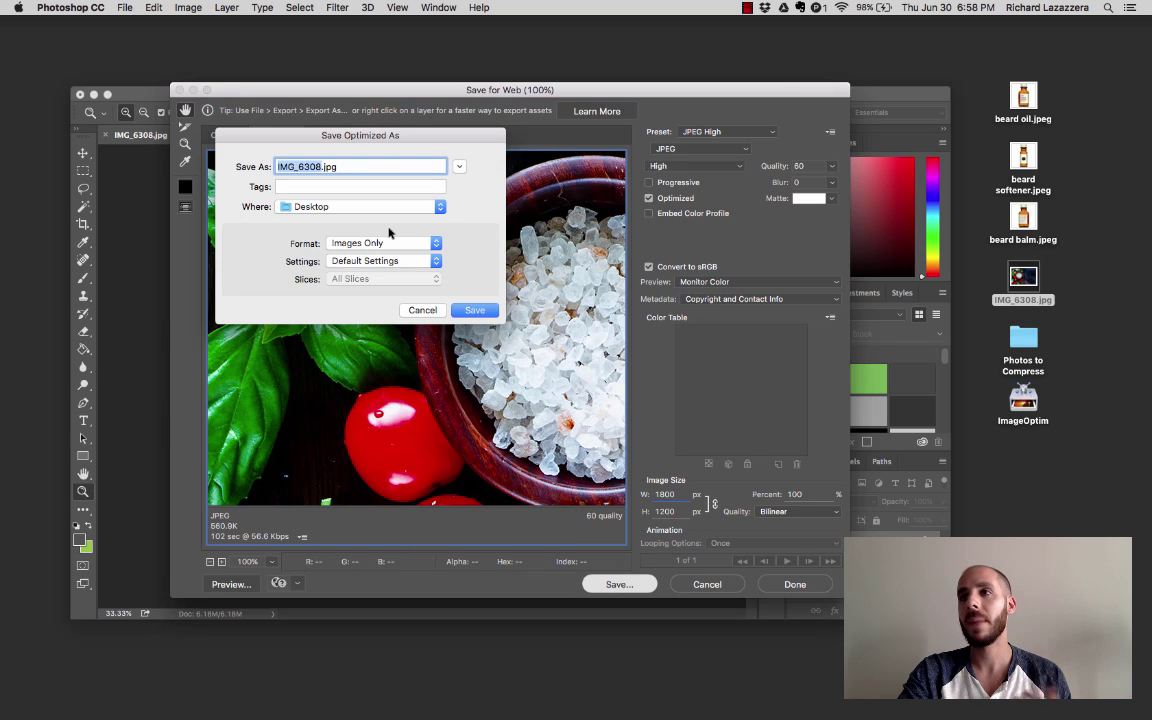
left_click(475, 311)
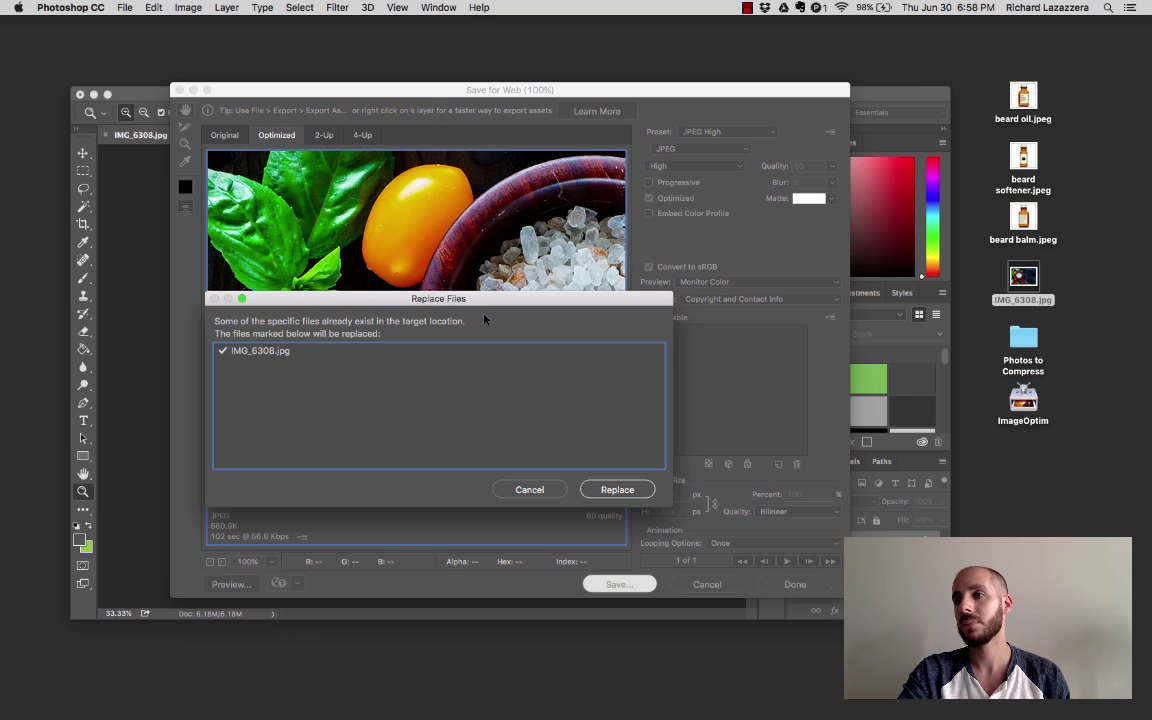
left_click(615, 490)
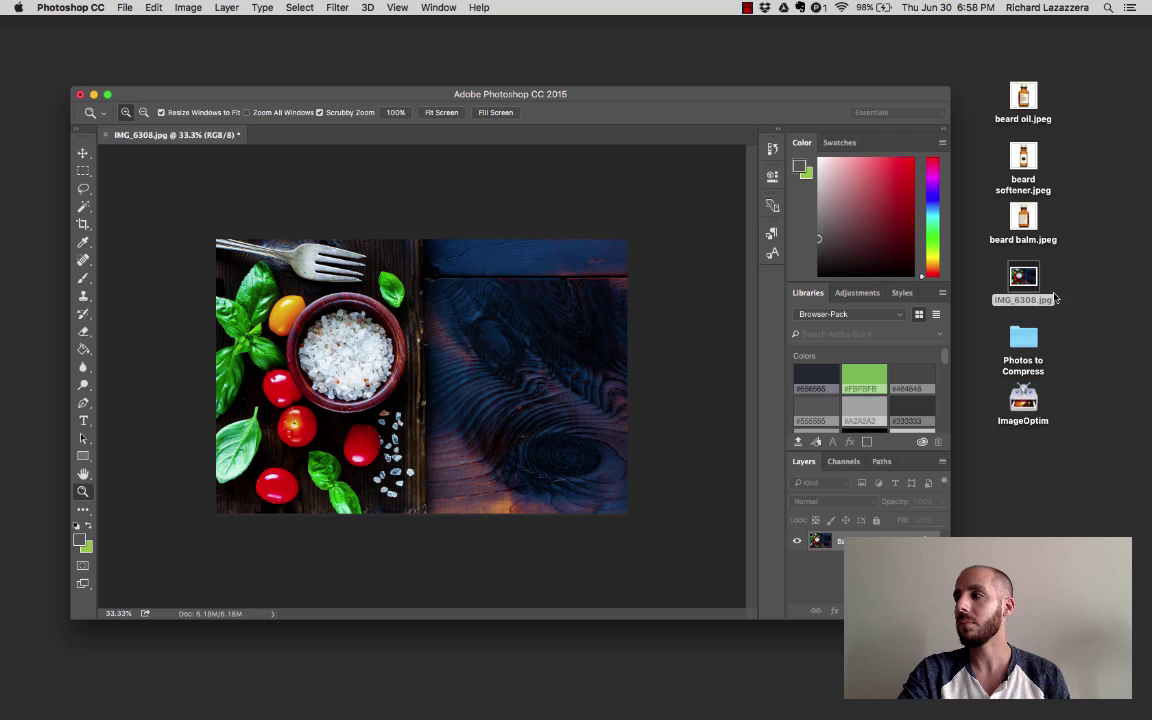
left_click(1024, 278)
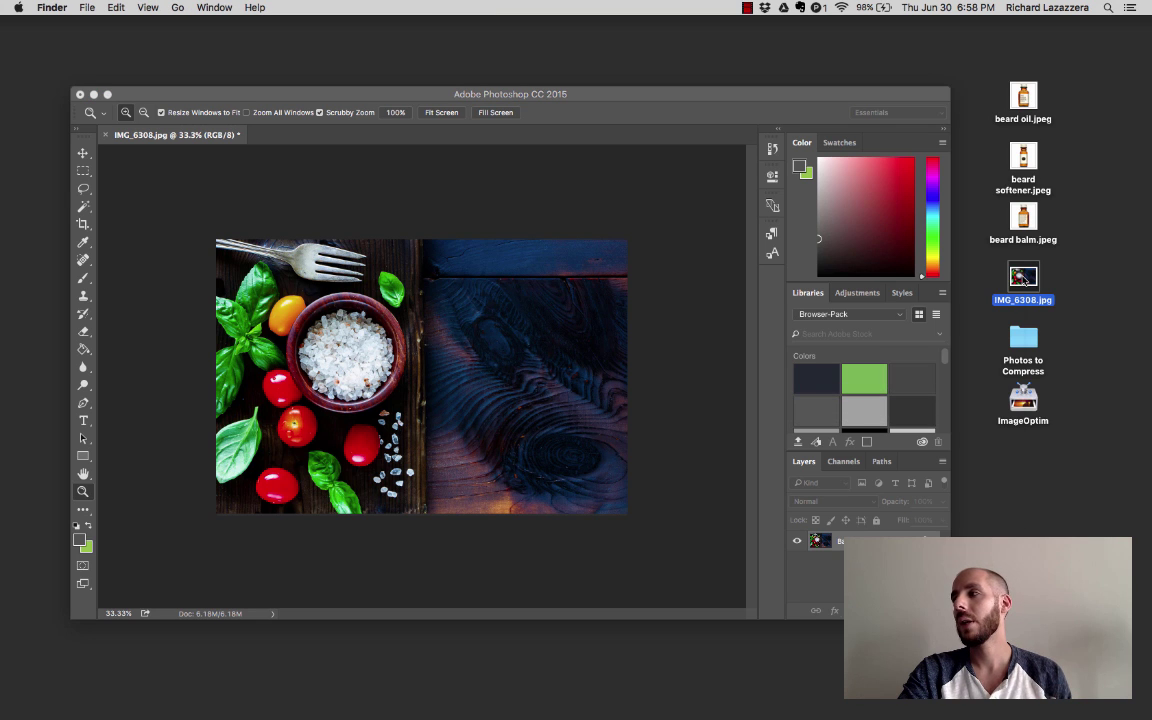
right_click(1022, 278)
left_click(875, 350)
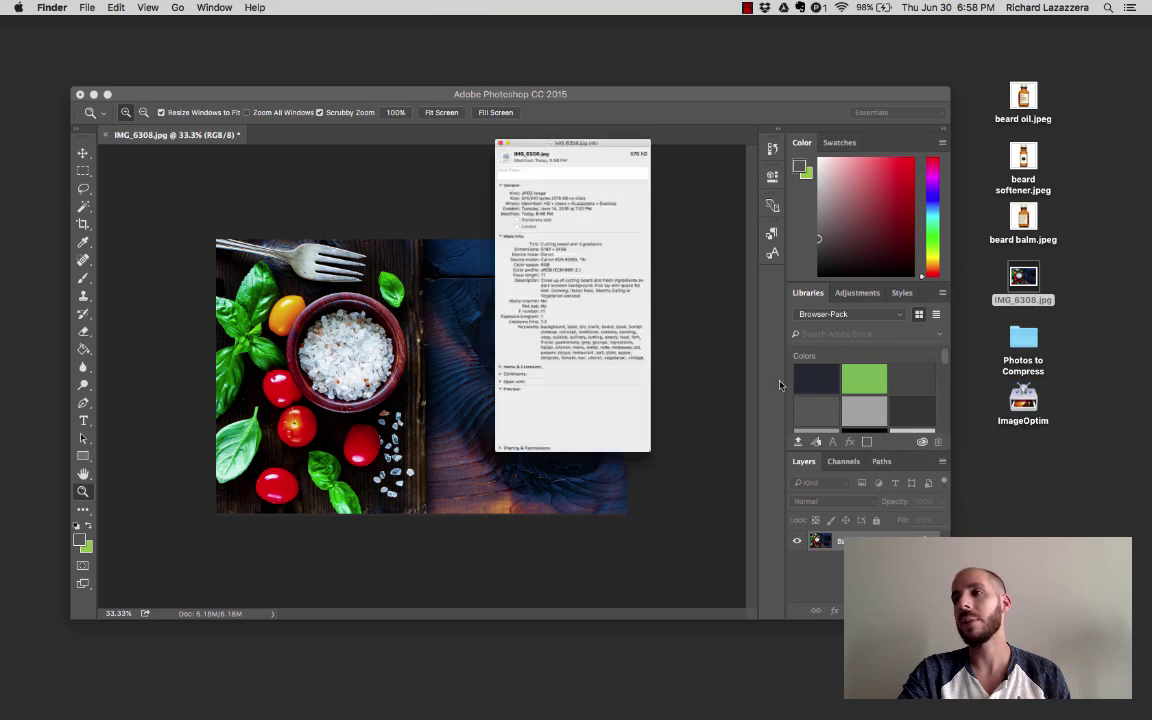
left_click_drag(208, 40, 566, 48)
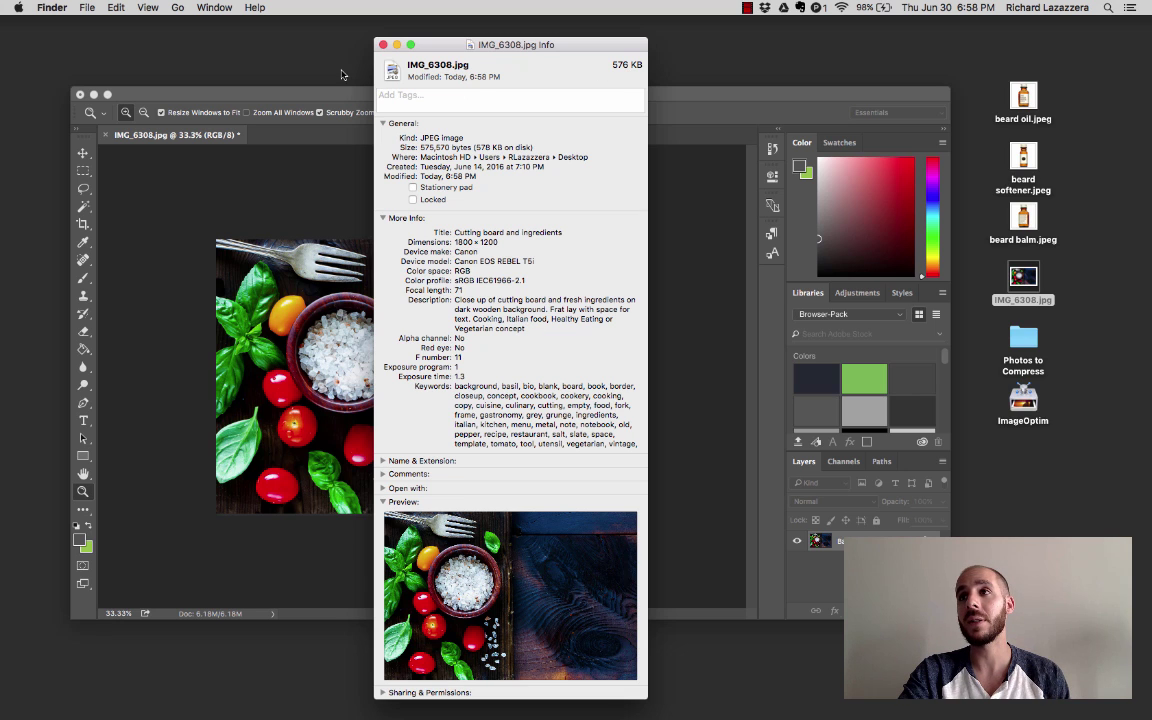
left_click(383, 45)
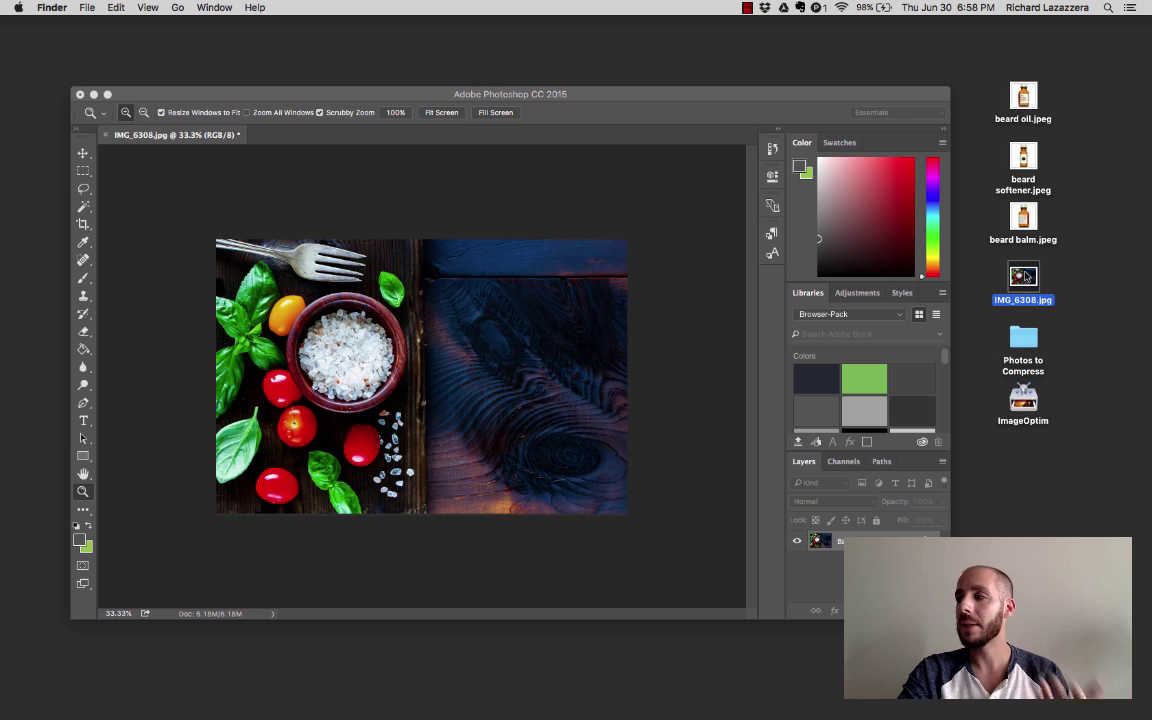
Compress IMG_6308.jpg in ImageOptim for a 2.9% saving, then close the results window
mouse_move(1025, 277)
left_mouse_down()
mouse_move(1022, 440)
mouse_move(1025, 278)
left_mouse_up()
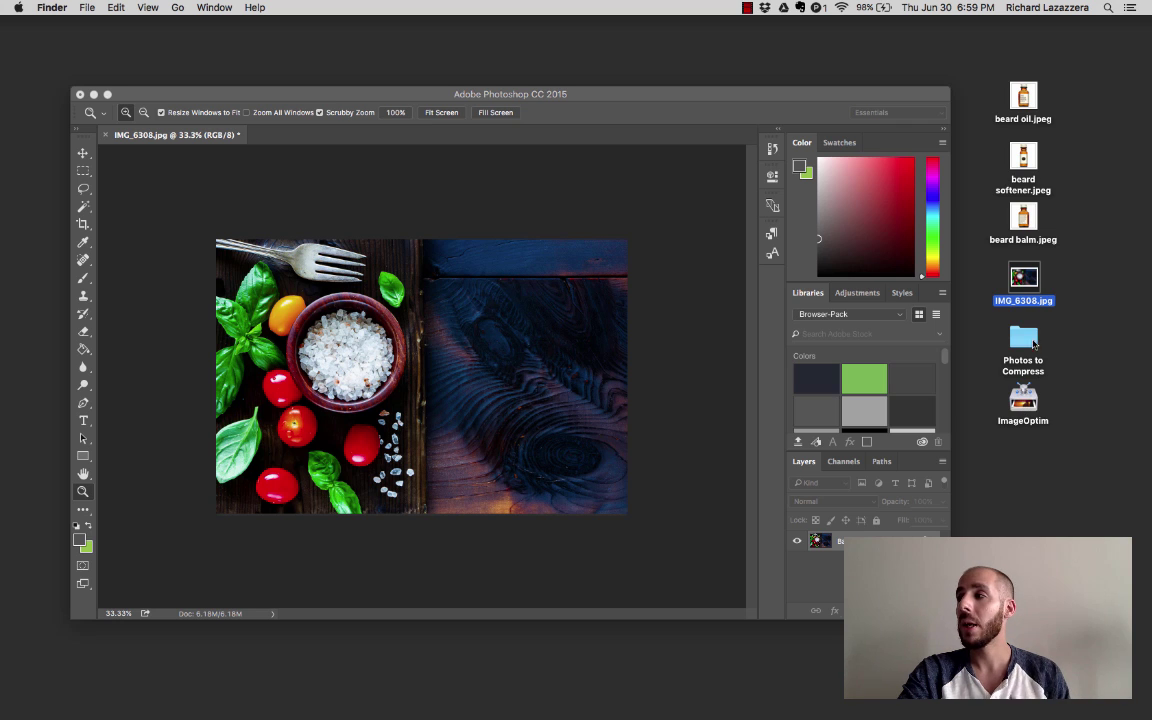
left_click_drag(1024, 287, 1024, 403)
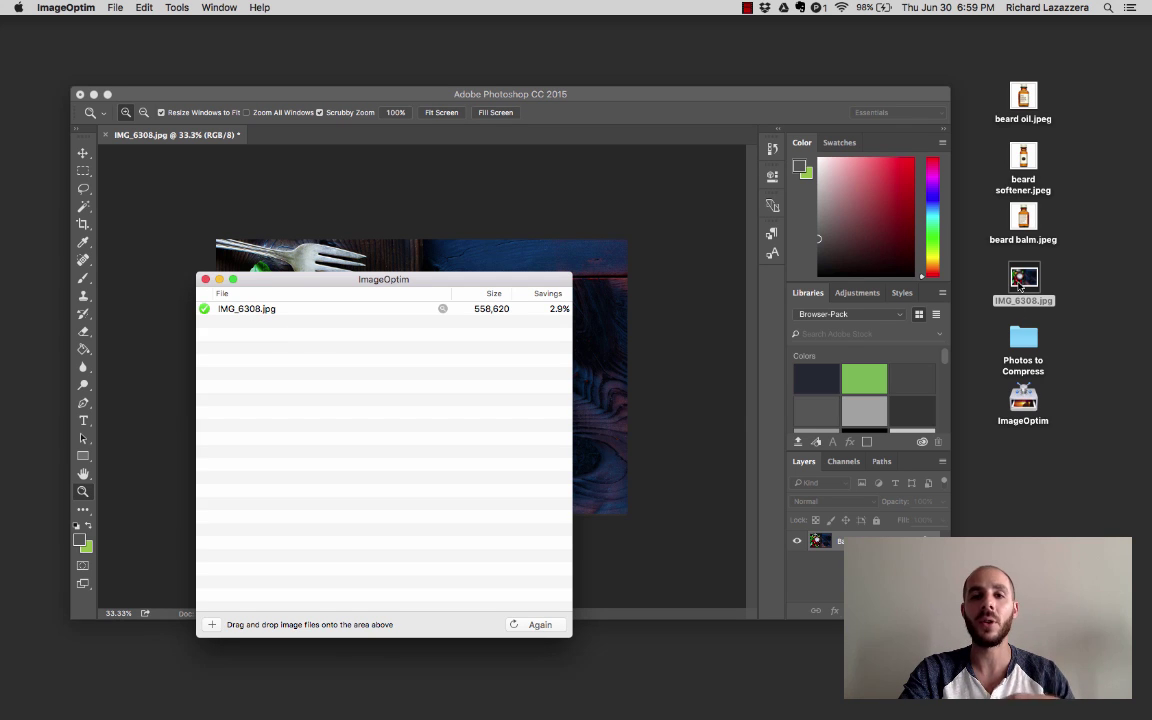
left_click(206, 281)
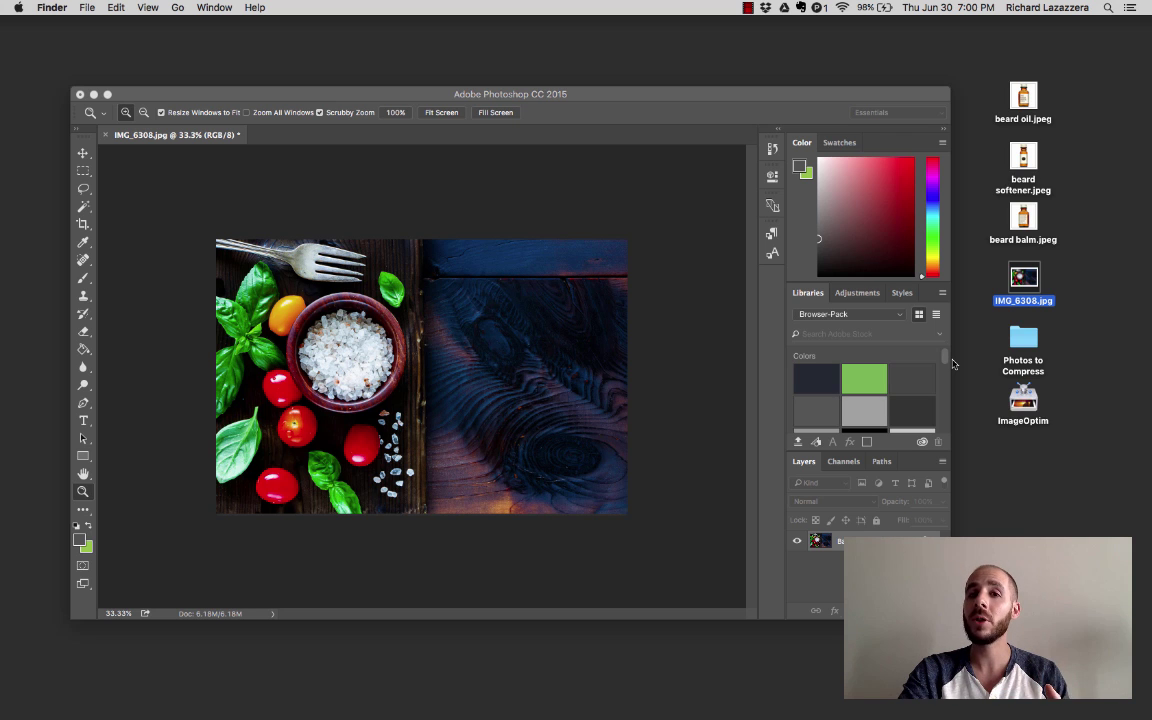
Open the Photos to Compress folder and show its photos in icon view
double_click(1022, 340)
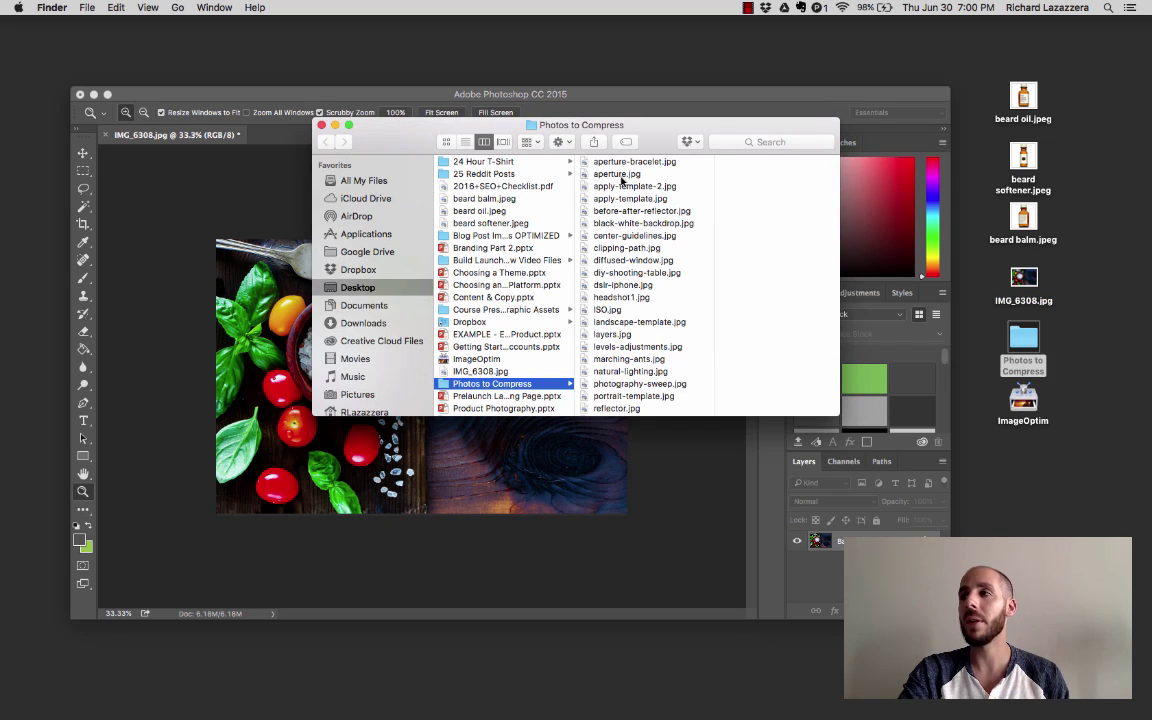
left_click(632, 163)
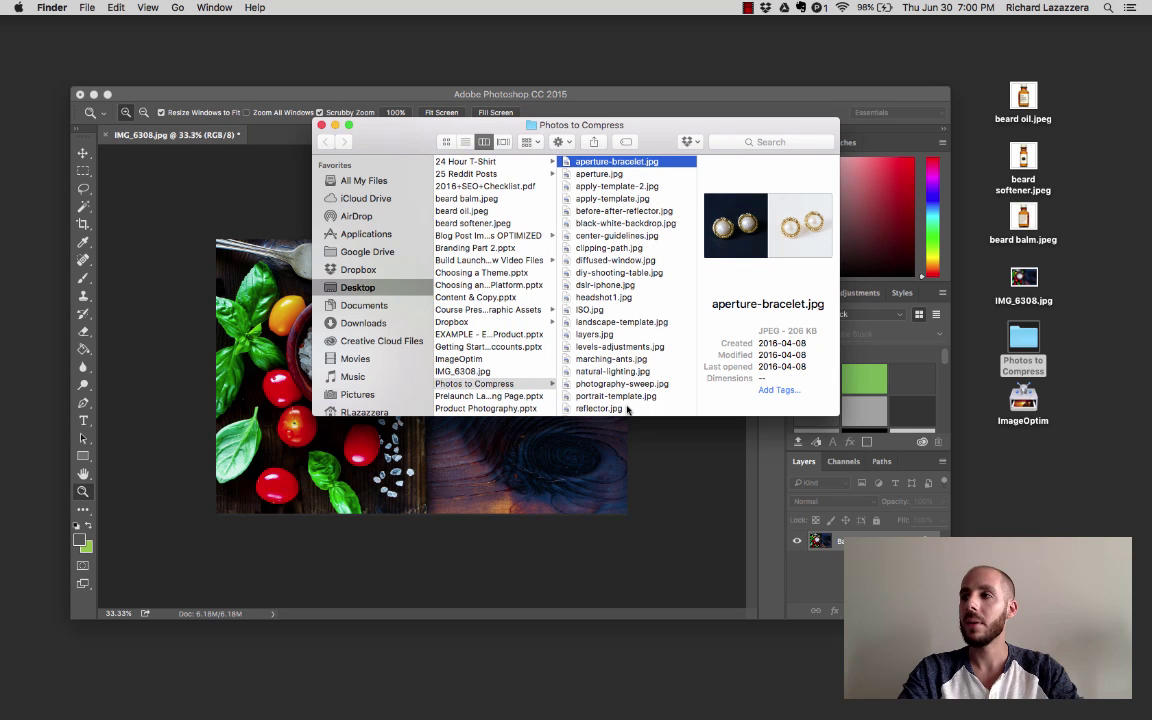
left_click(446, 142)
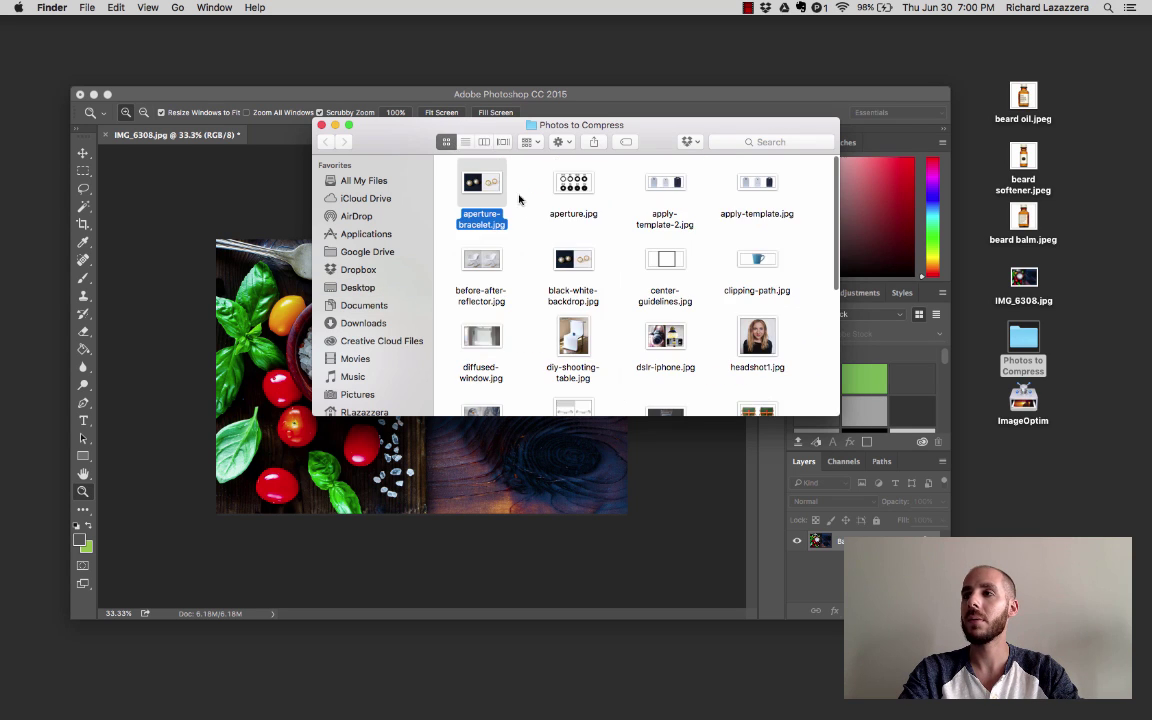
scroll(625, 258, "down", 5)
Marquee-select every photo in the folder and drop them onto ImageOptim
left_click(663, 375)
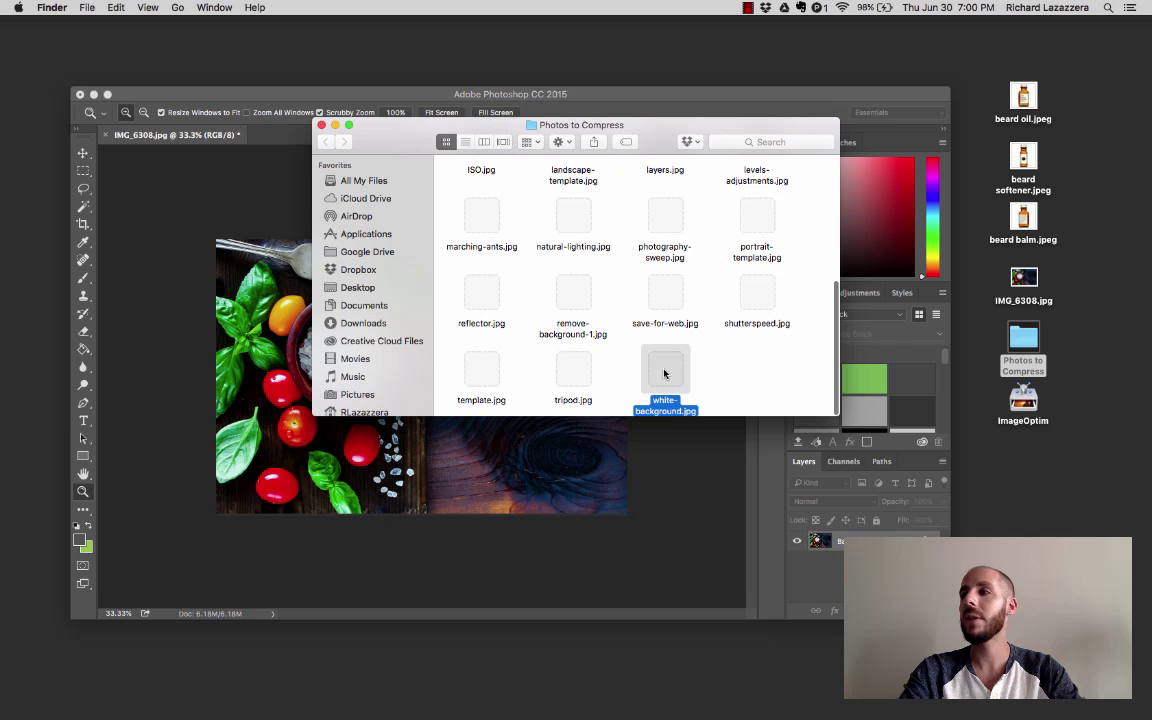
scroll(683, 357, "up", 10)
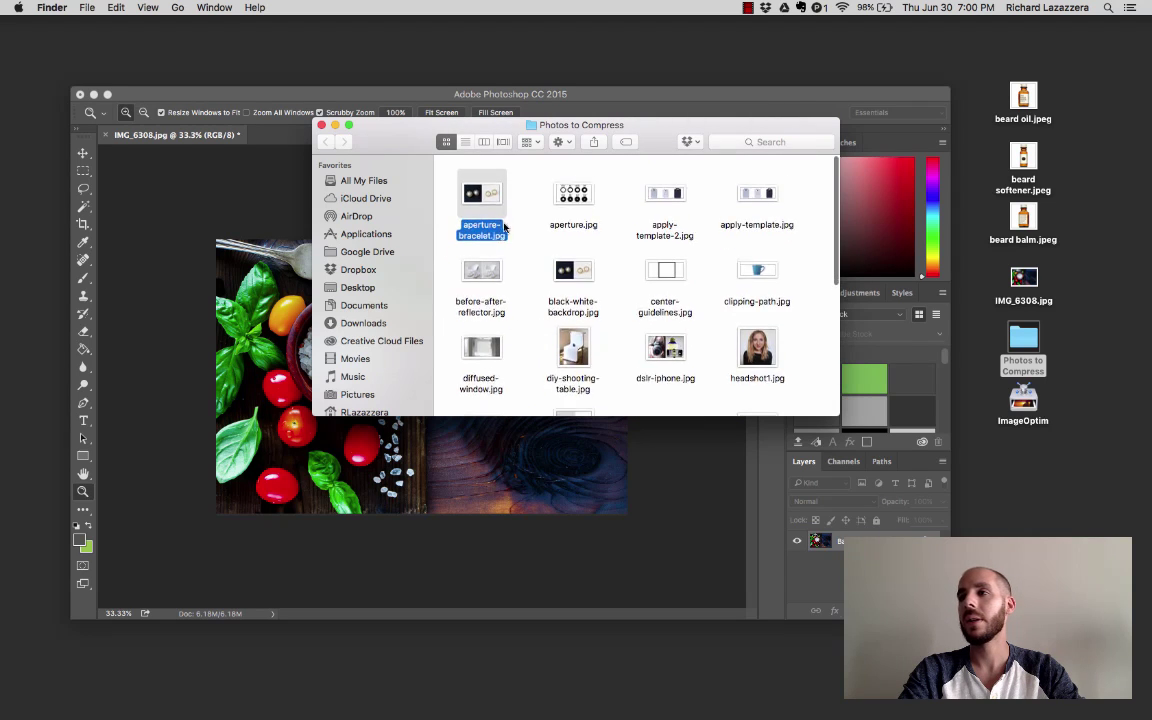
left_click(446, 176)
left_click_drag(444, 175, 798, 382)
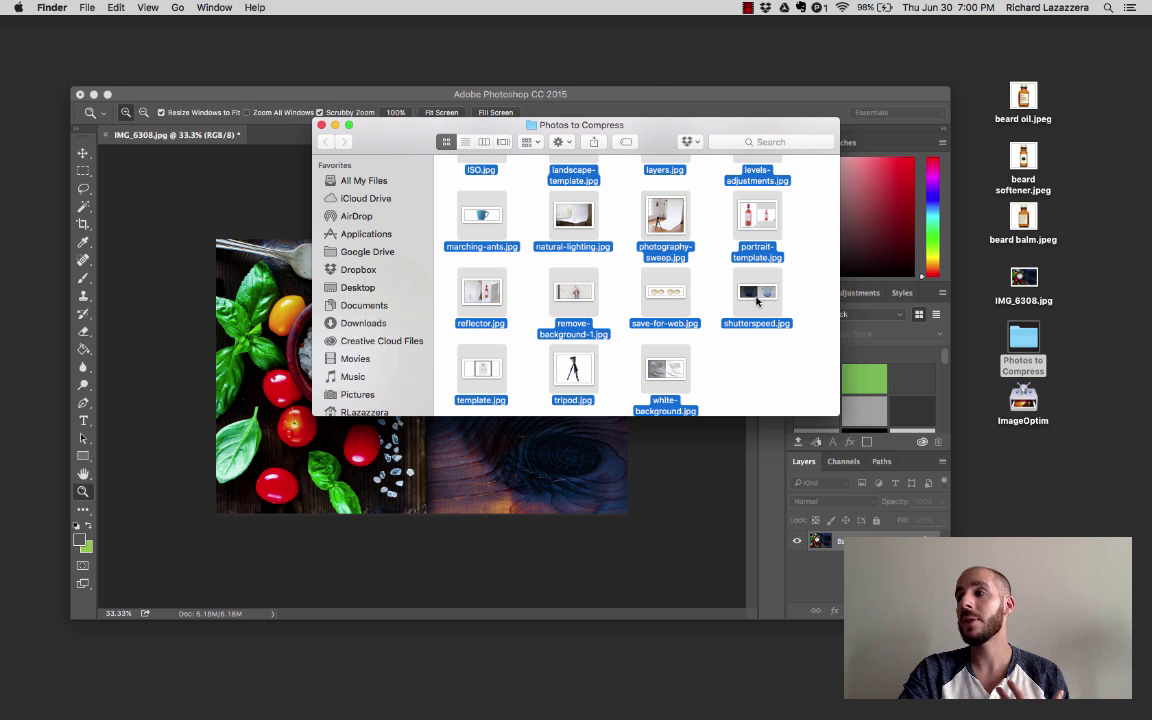
left_click_drag(898, 354, 1023, 400)
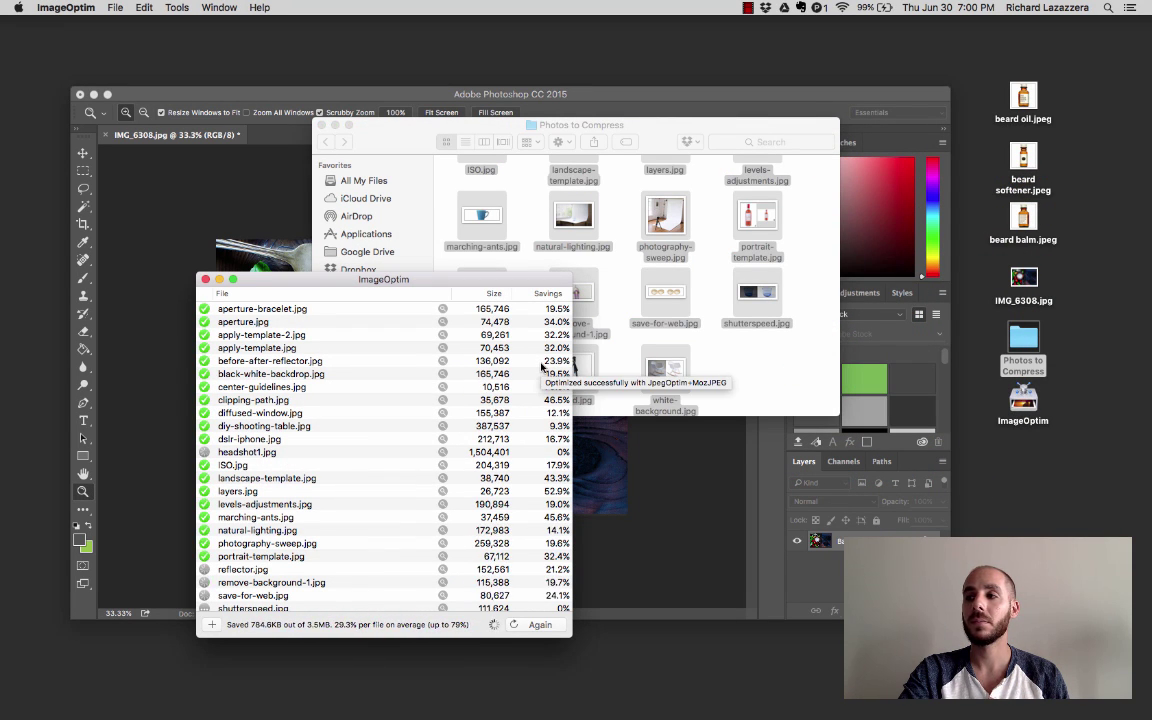
Move the ImageOptim window aside and review the batch savings: 1.2MB of 5.6MB
left_click_drag(486, 282, 576, 177)
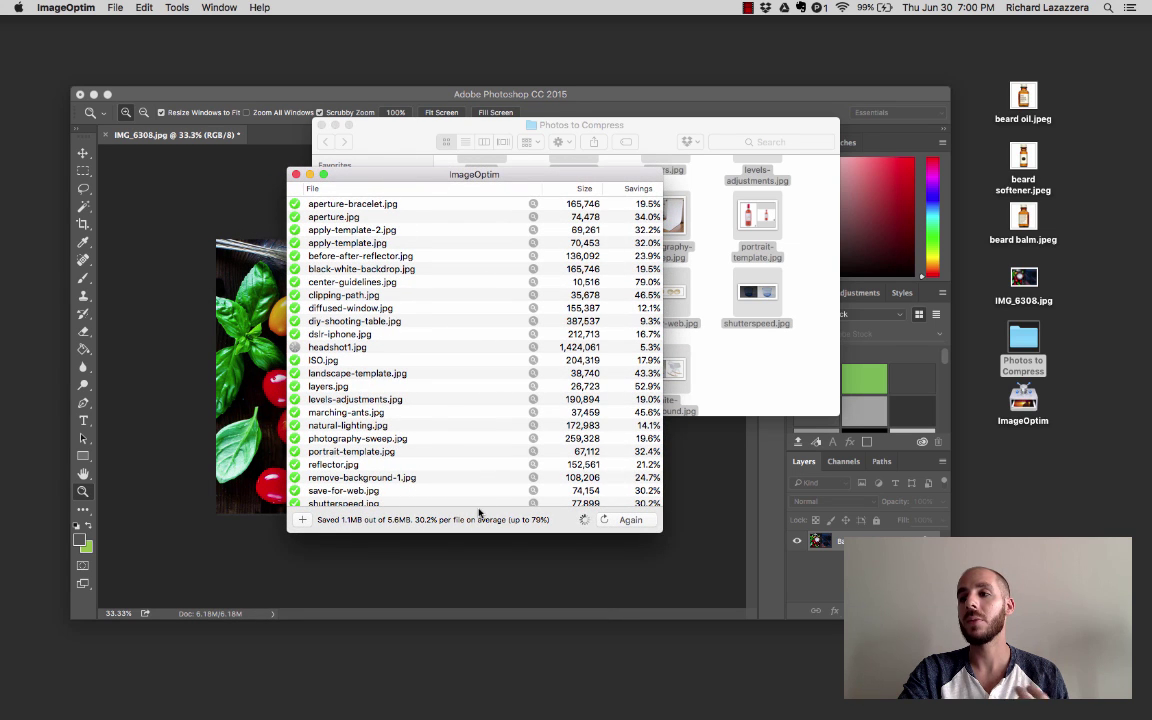
left_click(442, 418)
scroll(440, 417, "down", 2)
scroll(440, 411, "up", 2)
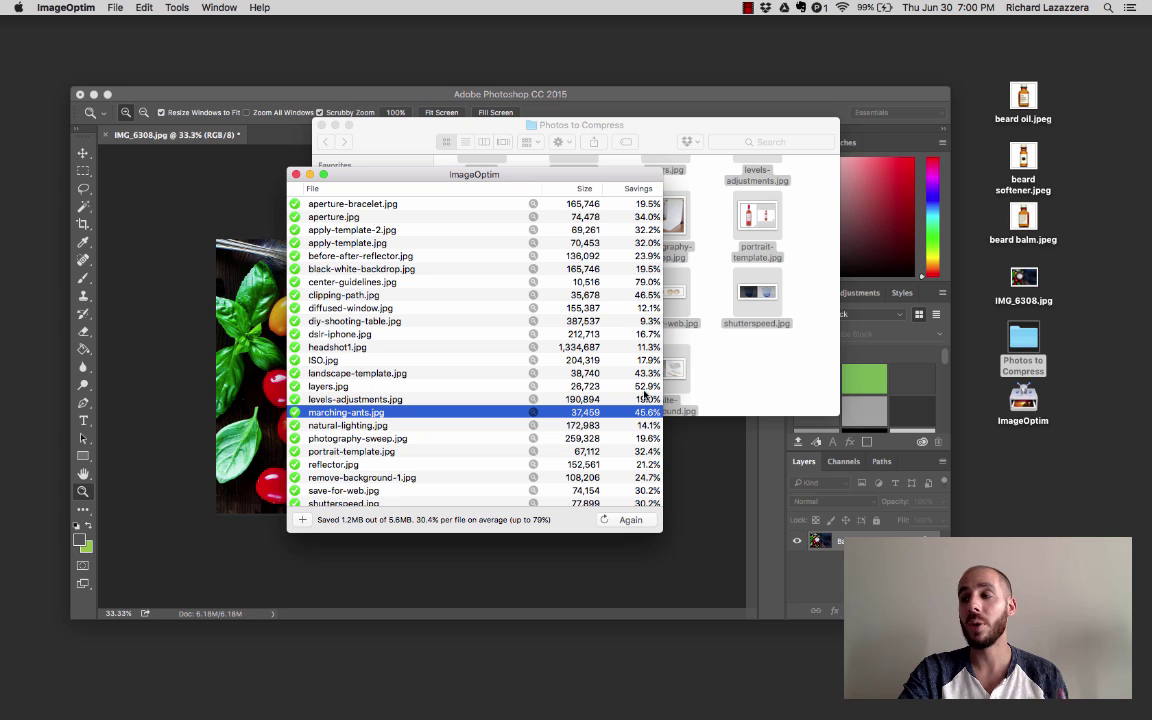
scroll(640, 405, "down", 3)
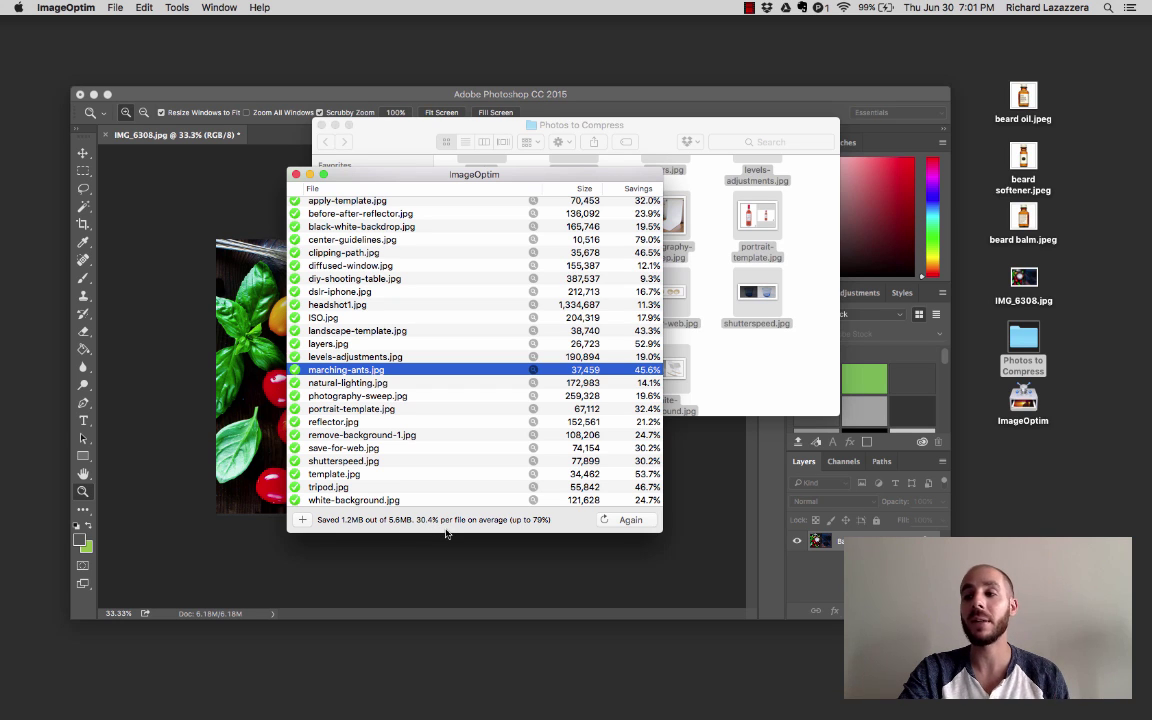
Close the ImageOptim results window and the Photos to Compress folder window
left_click(296, 174)
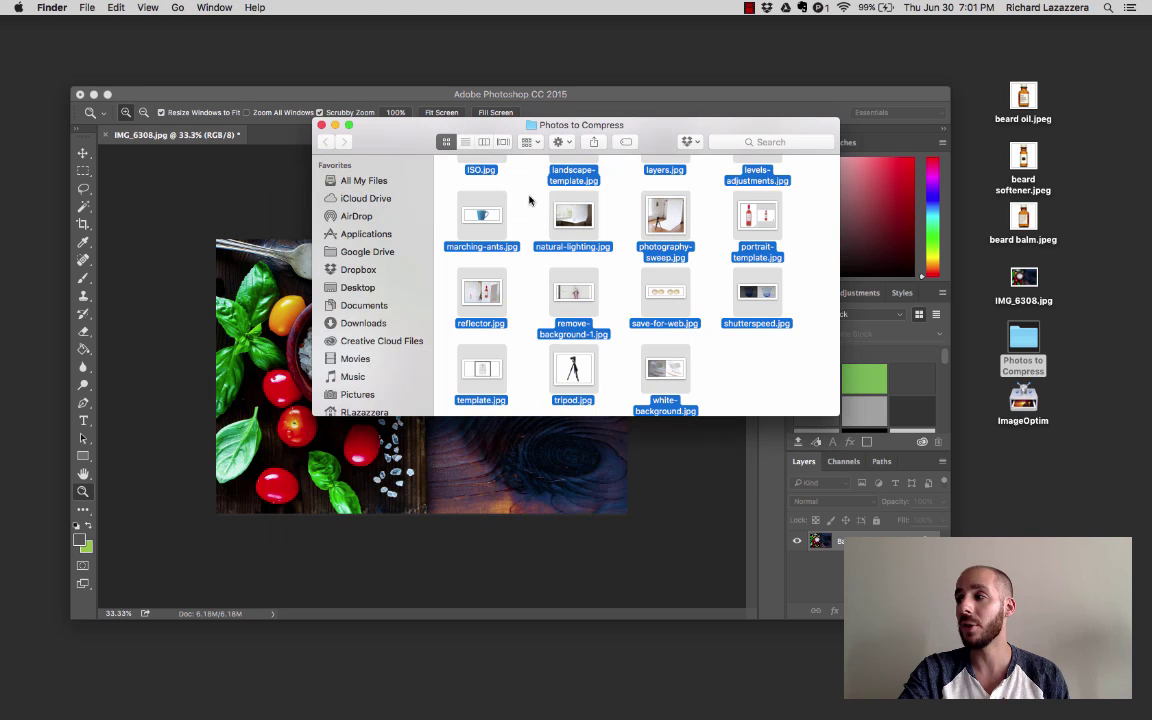
scroll(610, 235, "up", 10)
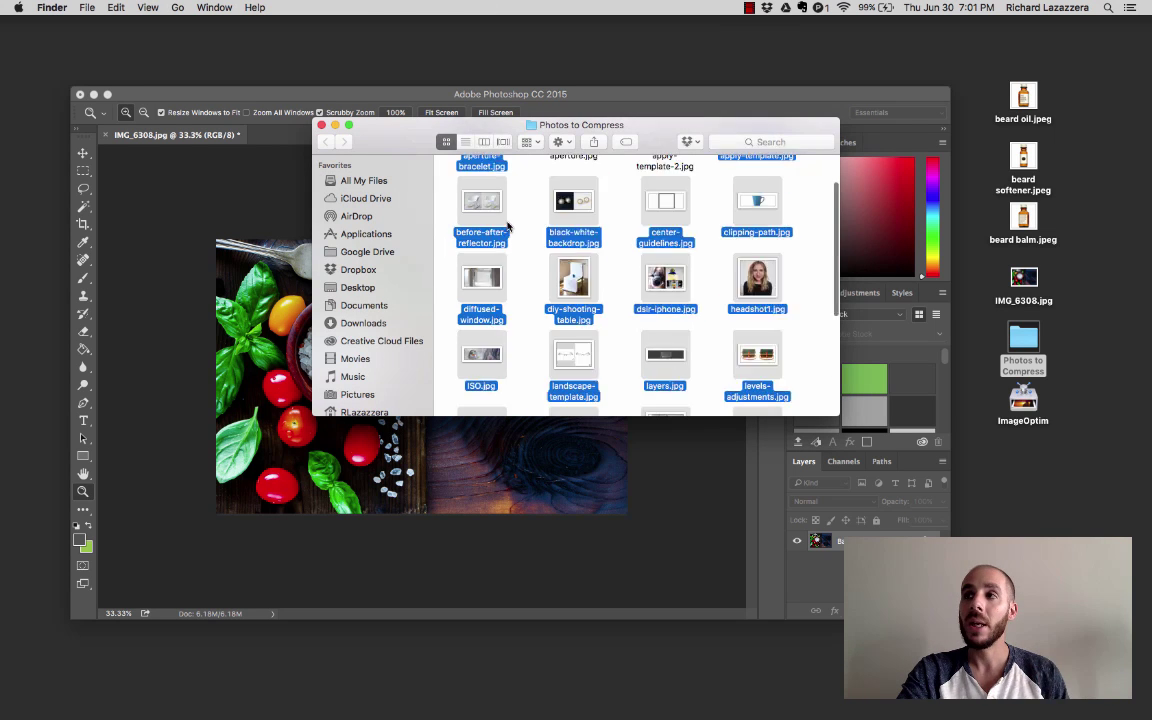
left_click(321, 126)
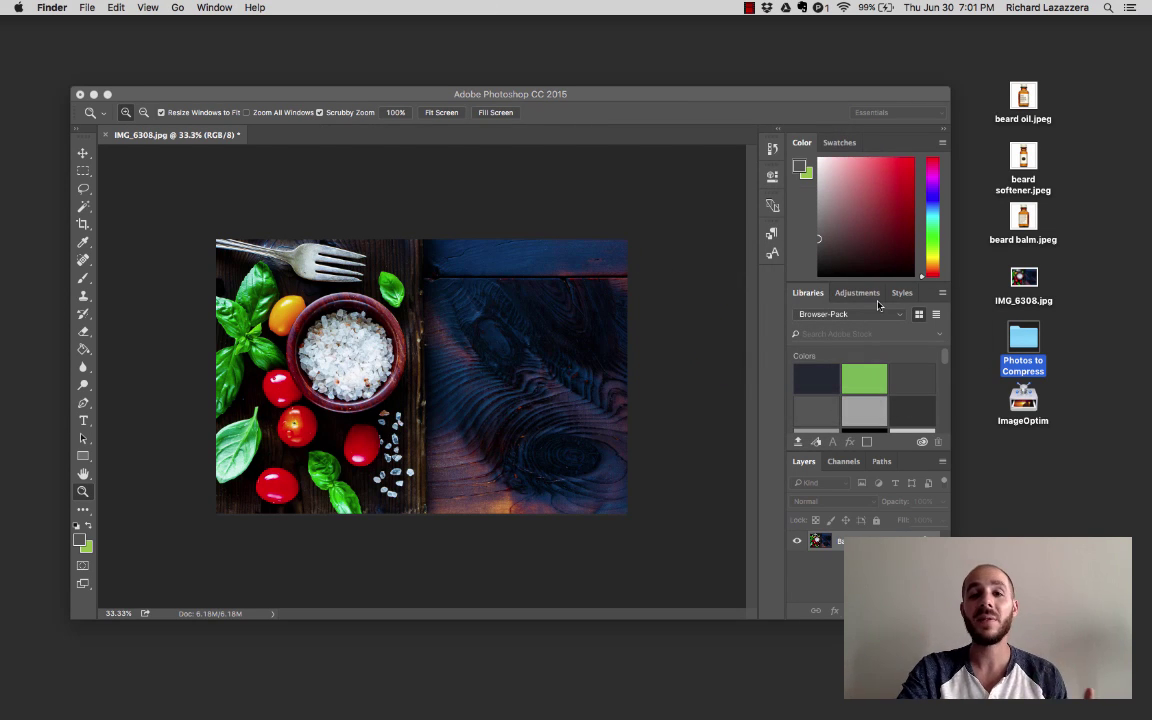